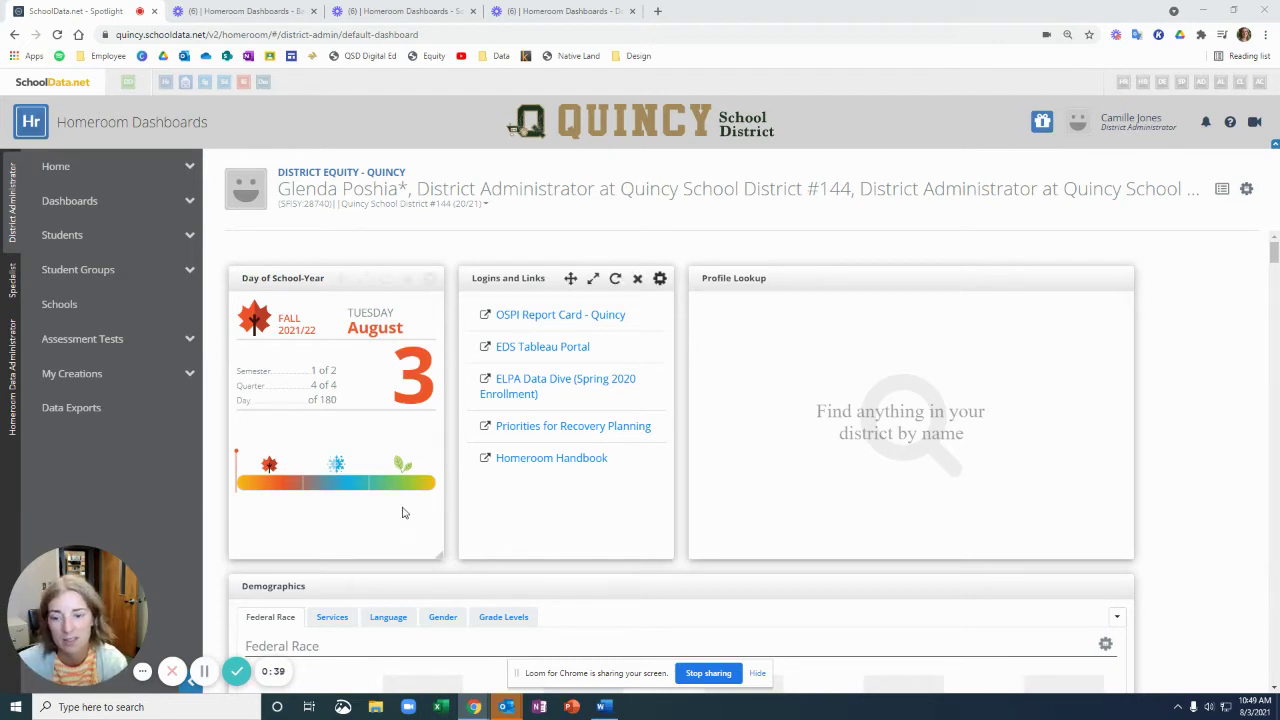
Open the page for launching assessments from the district administrator dashboard
scroll(424, 522, down, 1)
scroll(424, 522, down, 1)
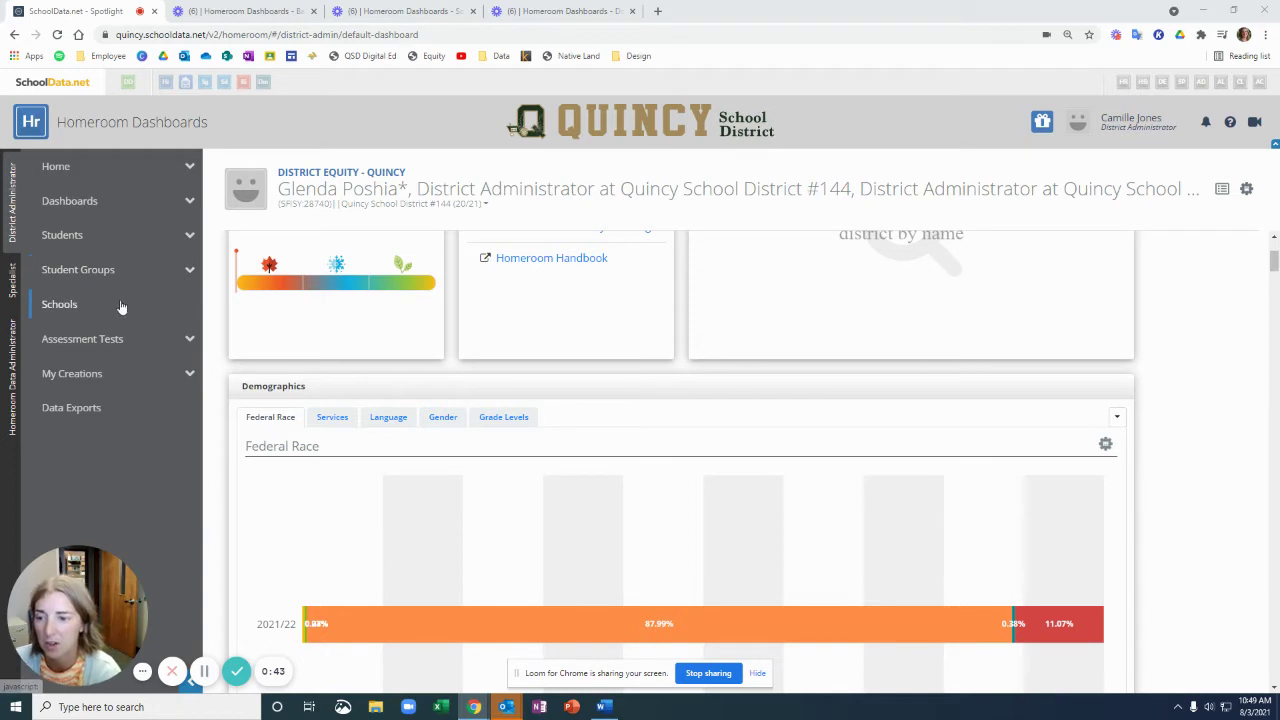
click(80, 345)
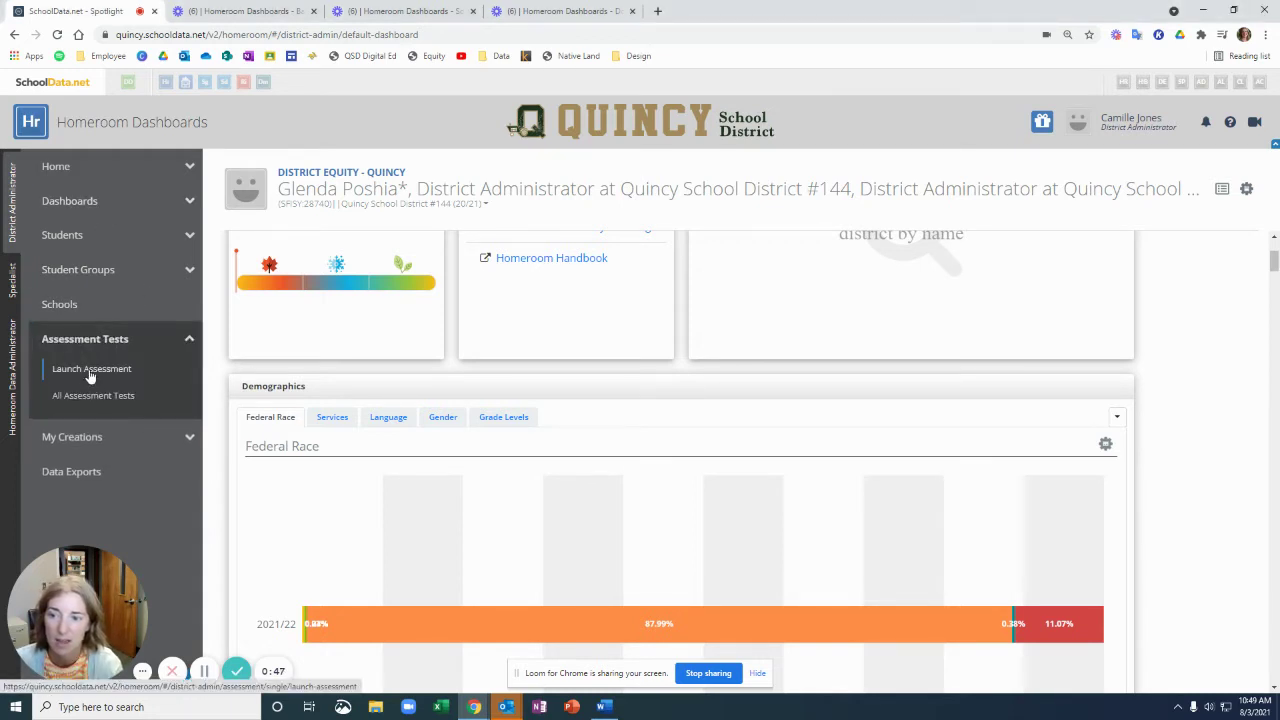
click(90, 372)
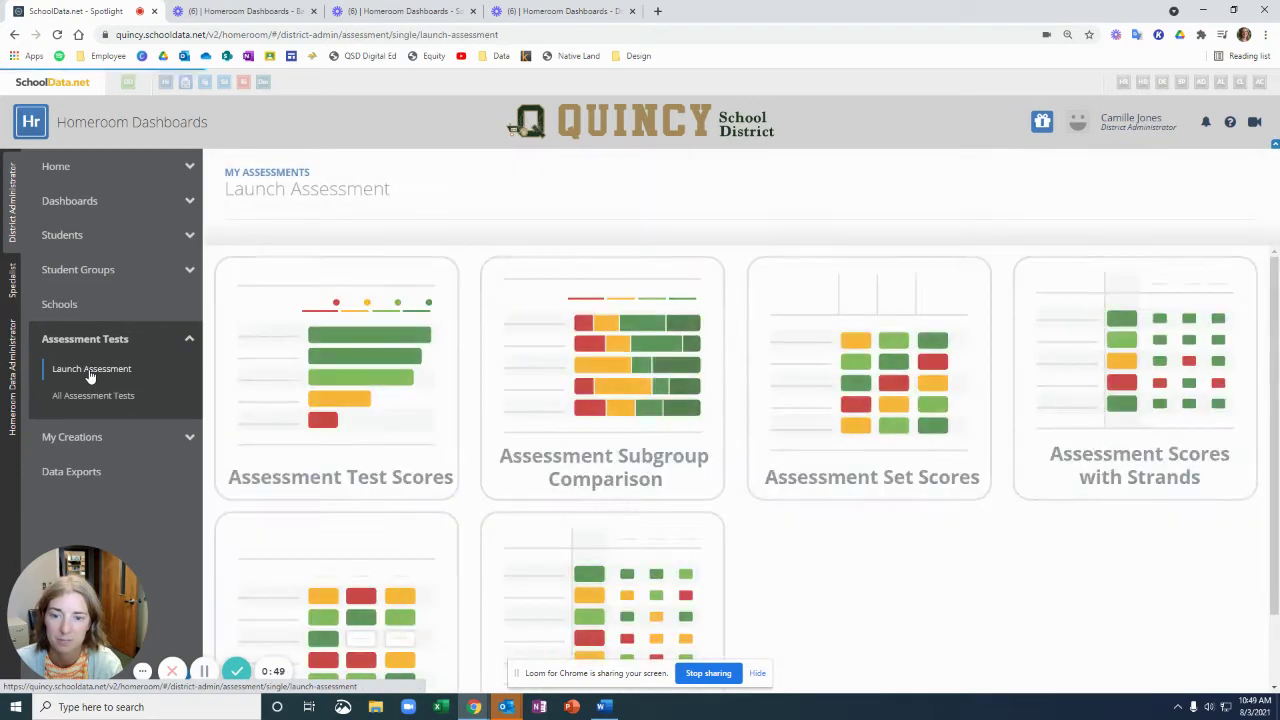
Look through the available assessment views and open the Assessment Set Scores setup
scroll(510, 420, down, 1)
scroll(505, 418, up, 1)
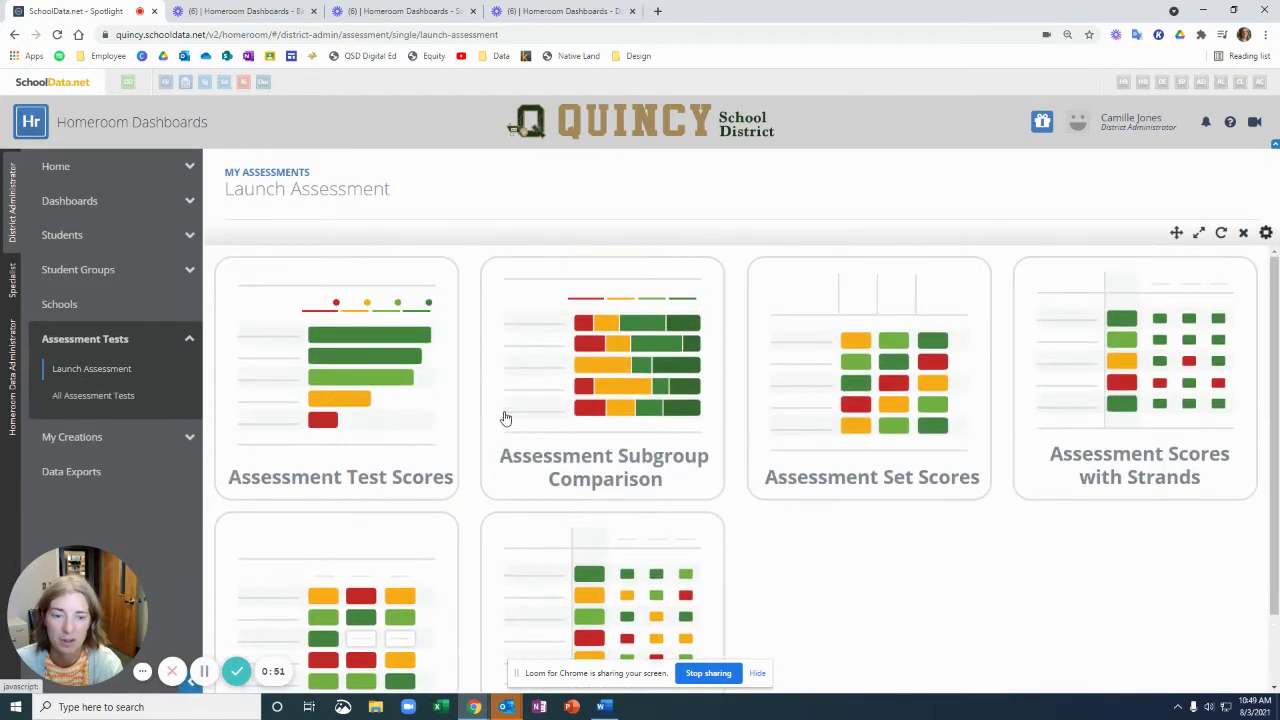
scroll(480, 422, down, 1)
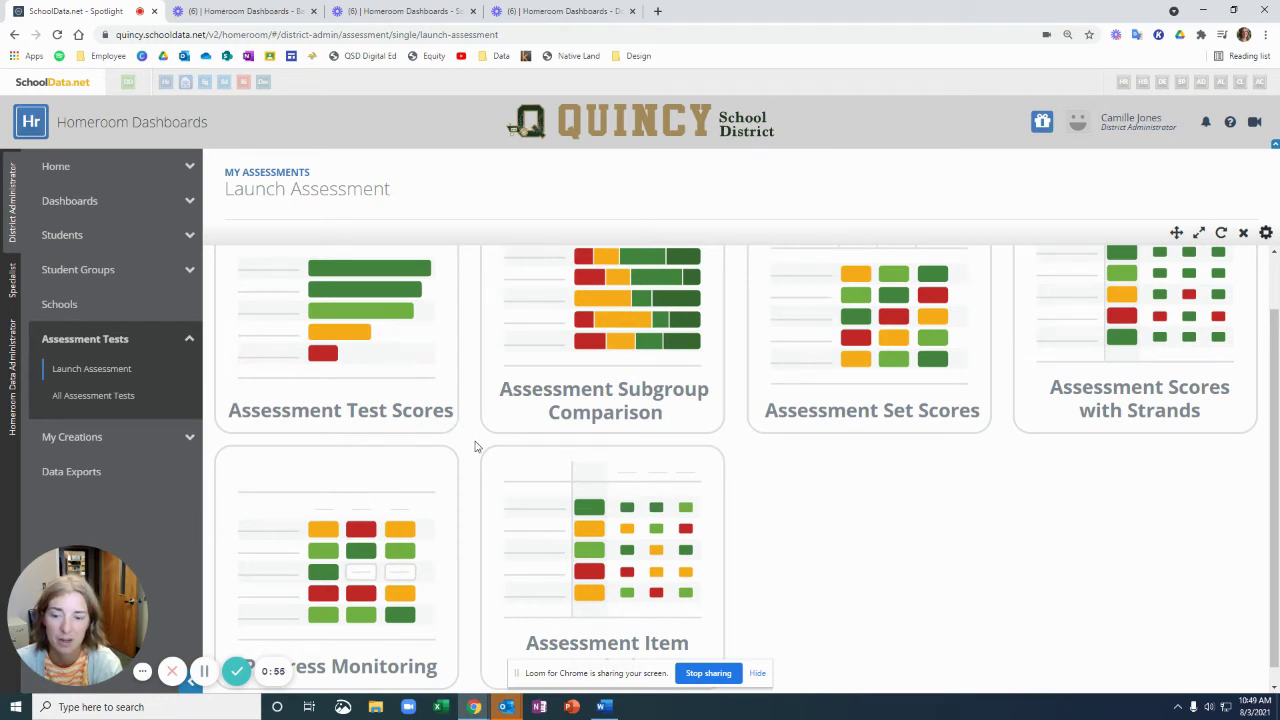
scroll(475, 446, down, 1)
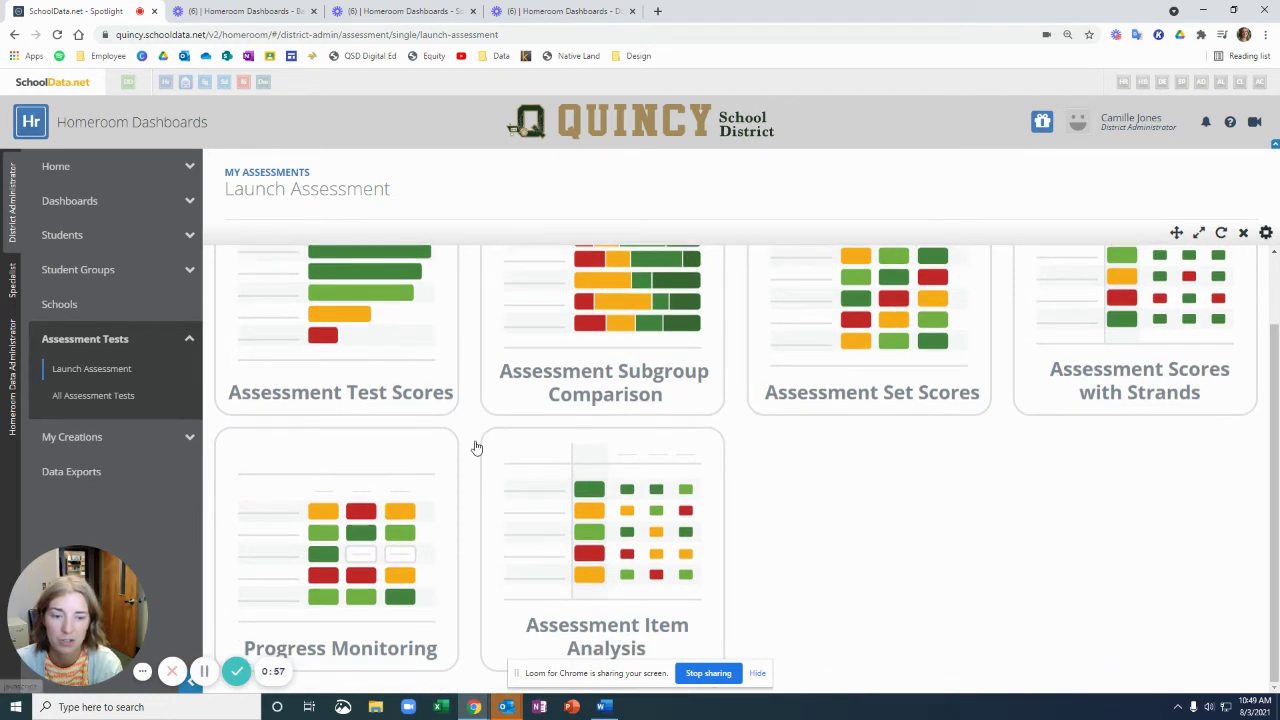
scroll(477, 446, up, 1)
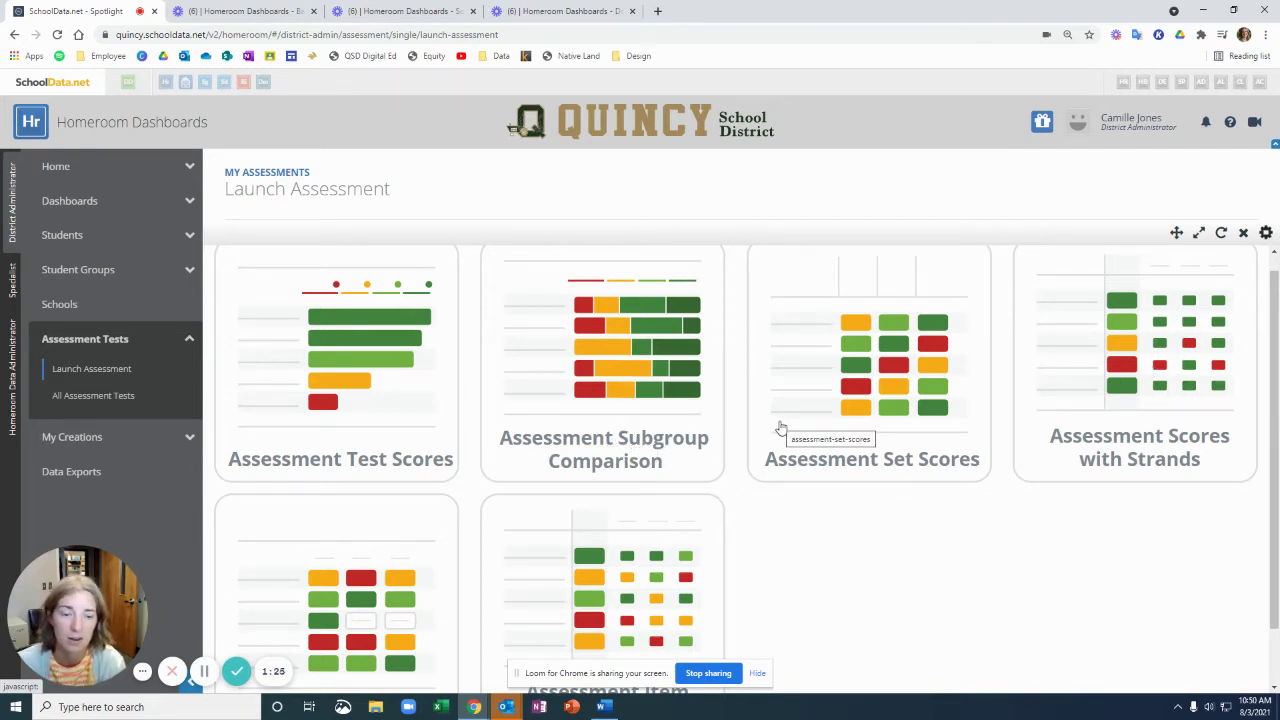
click(866, 401)
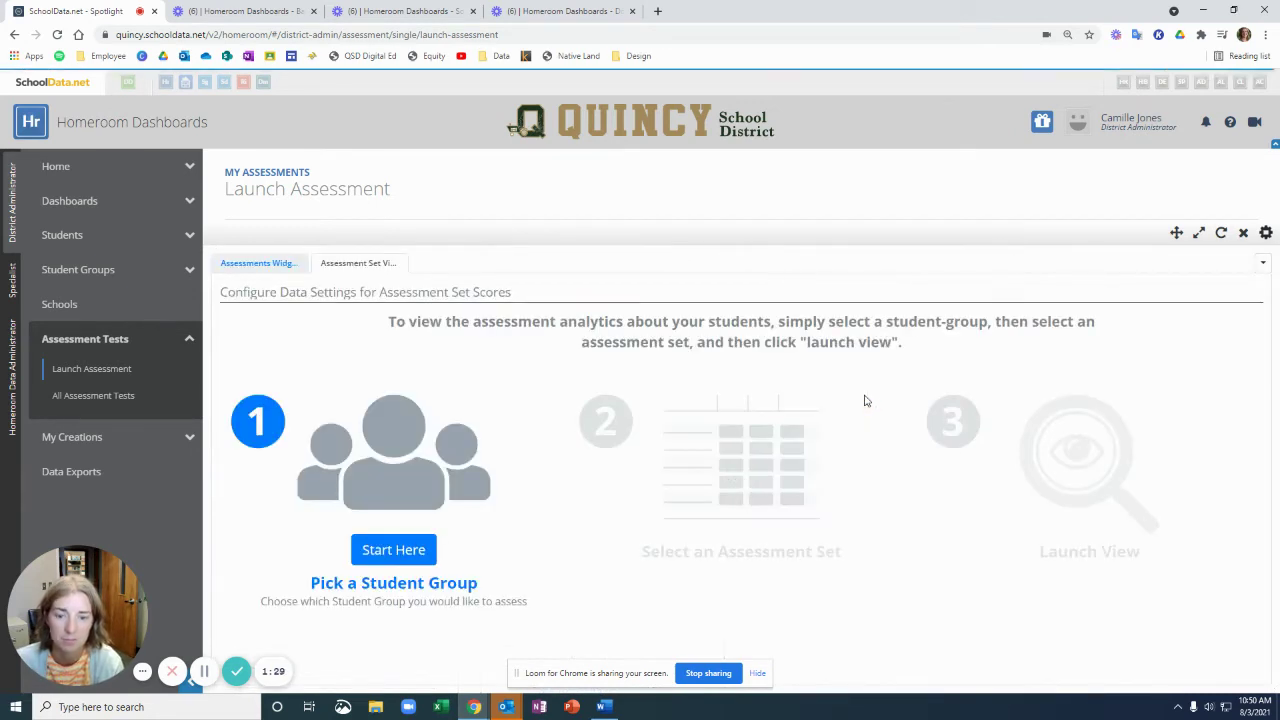
Start picking a student group and filter the shared, school-specific groups to Clear Lake High School
click(385, 549)
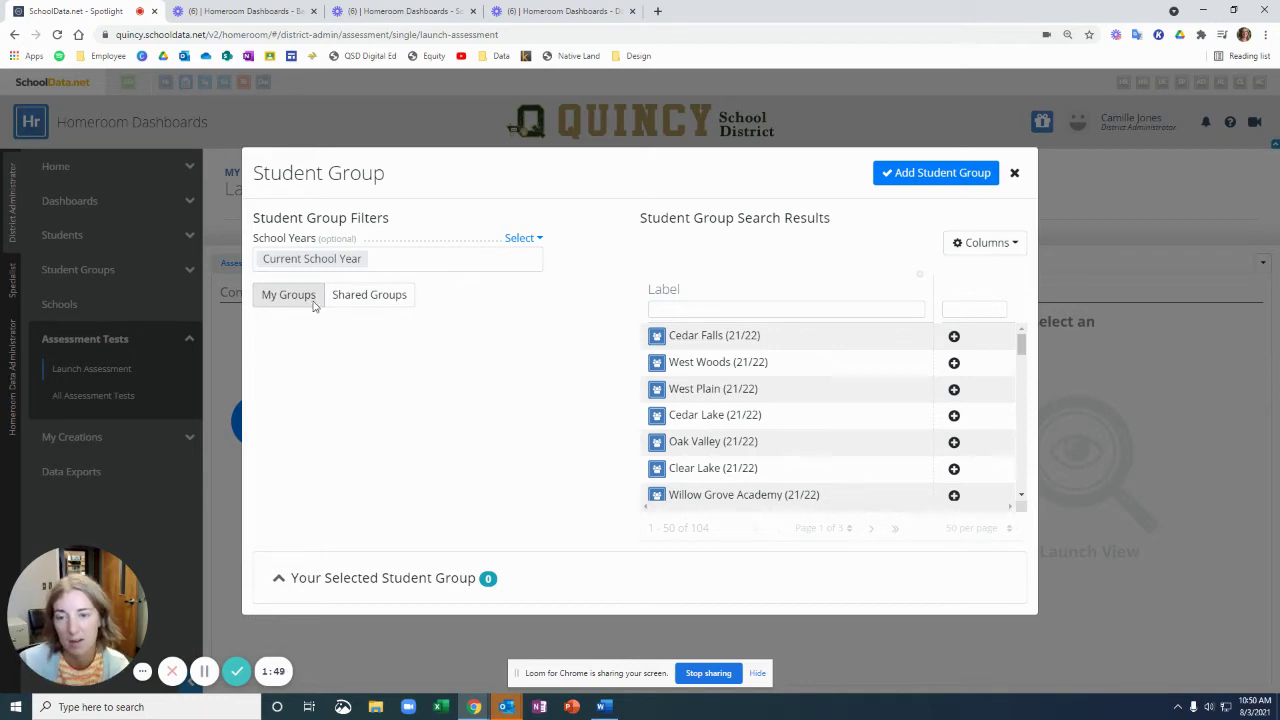
click(356, 304)
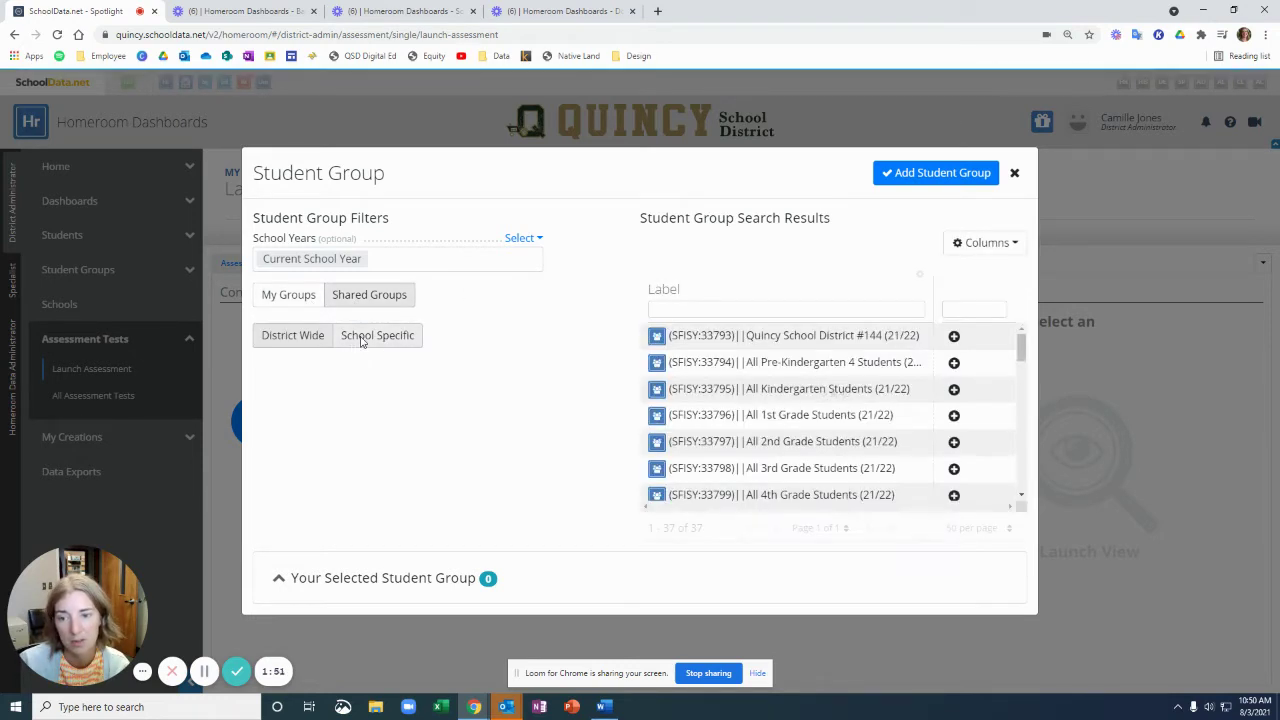
click(361, 339)
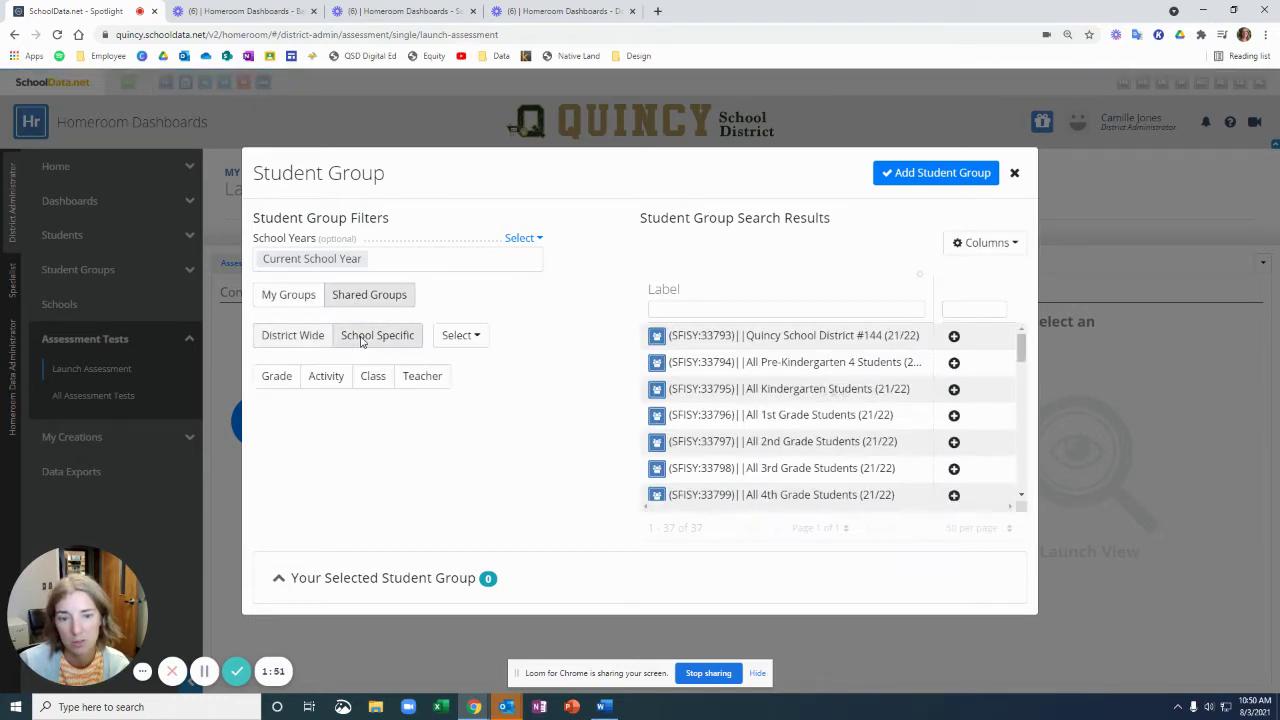
click(459, 337)
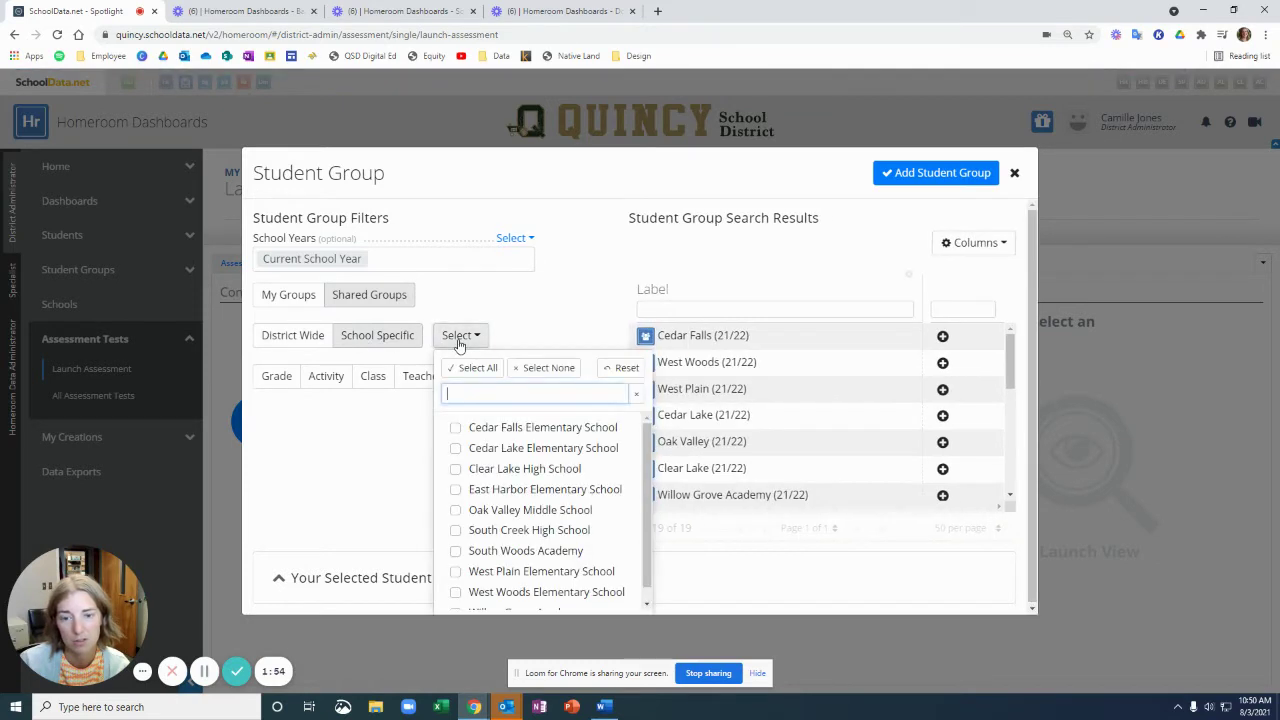
click(494, 470)
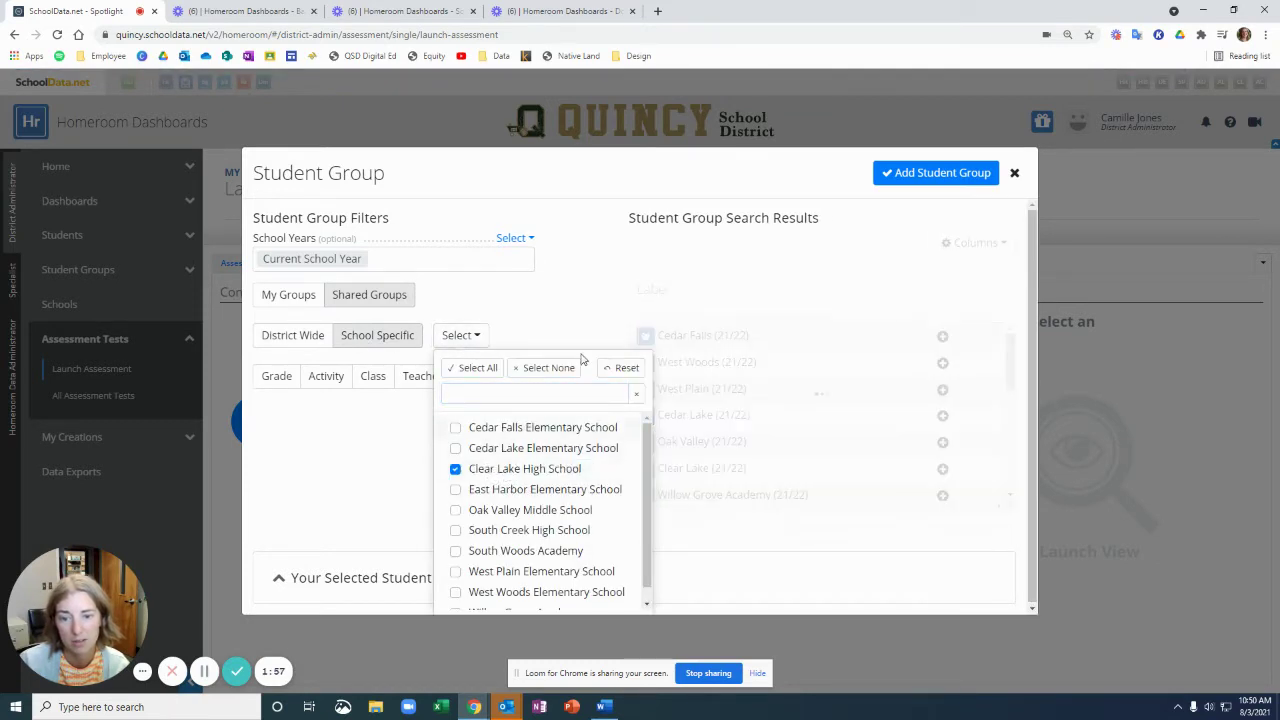
click(615, 316)
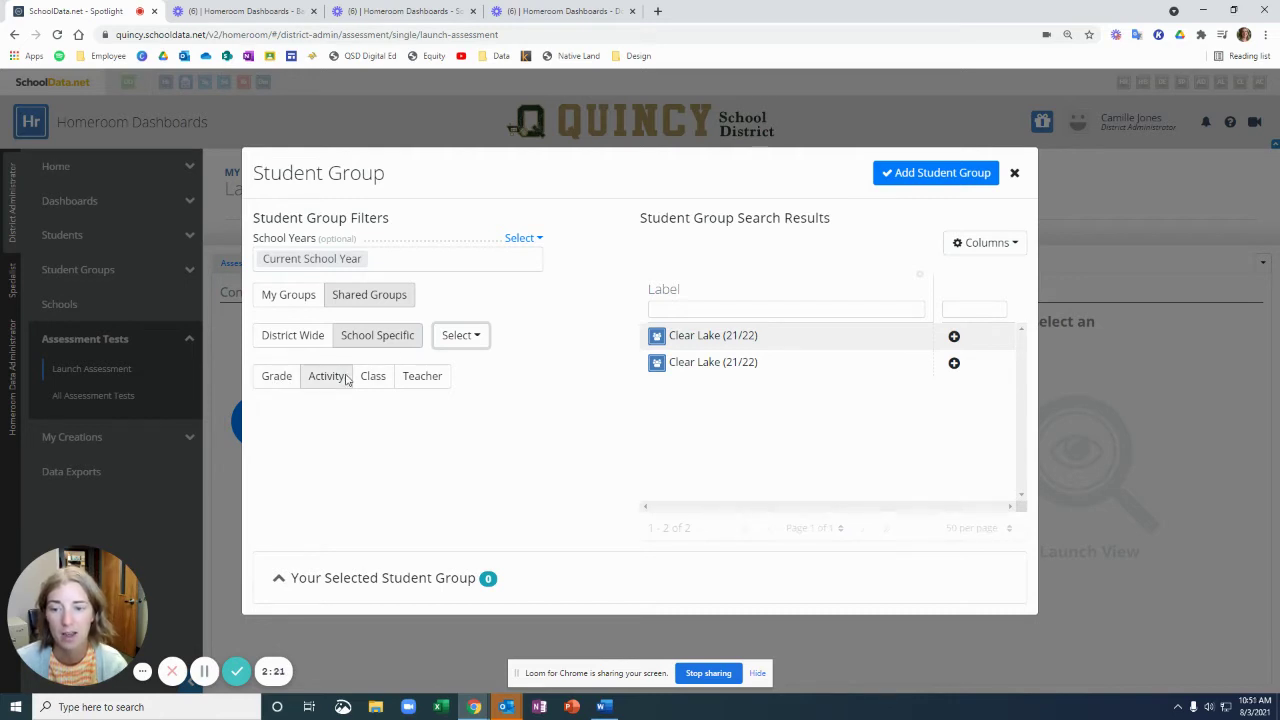
Try narrowing the shared groups by activity, check the school selection, and close the student group picker without adding a group
click(305, 384)
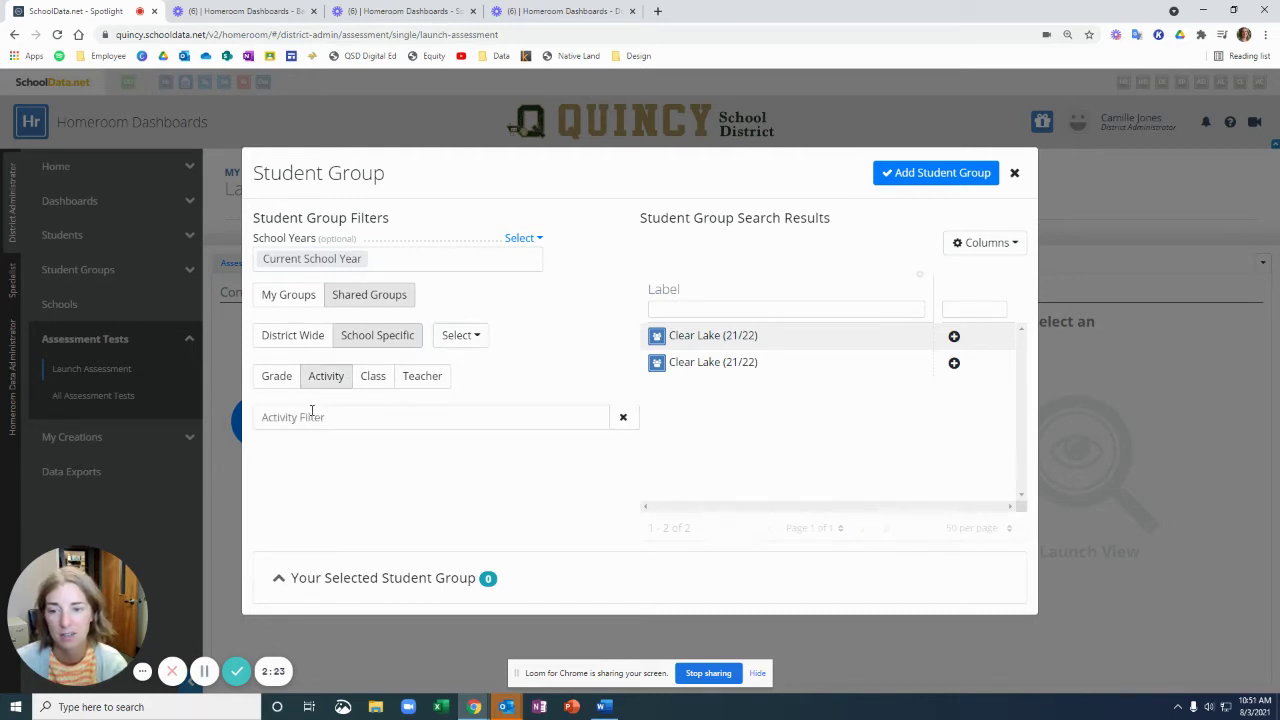
click(313, 419)
click(623, 417)
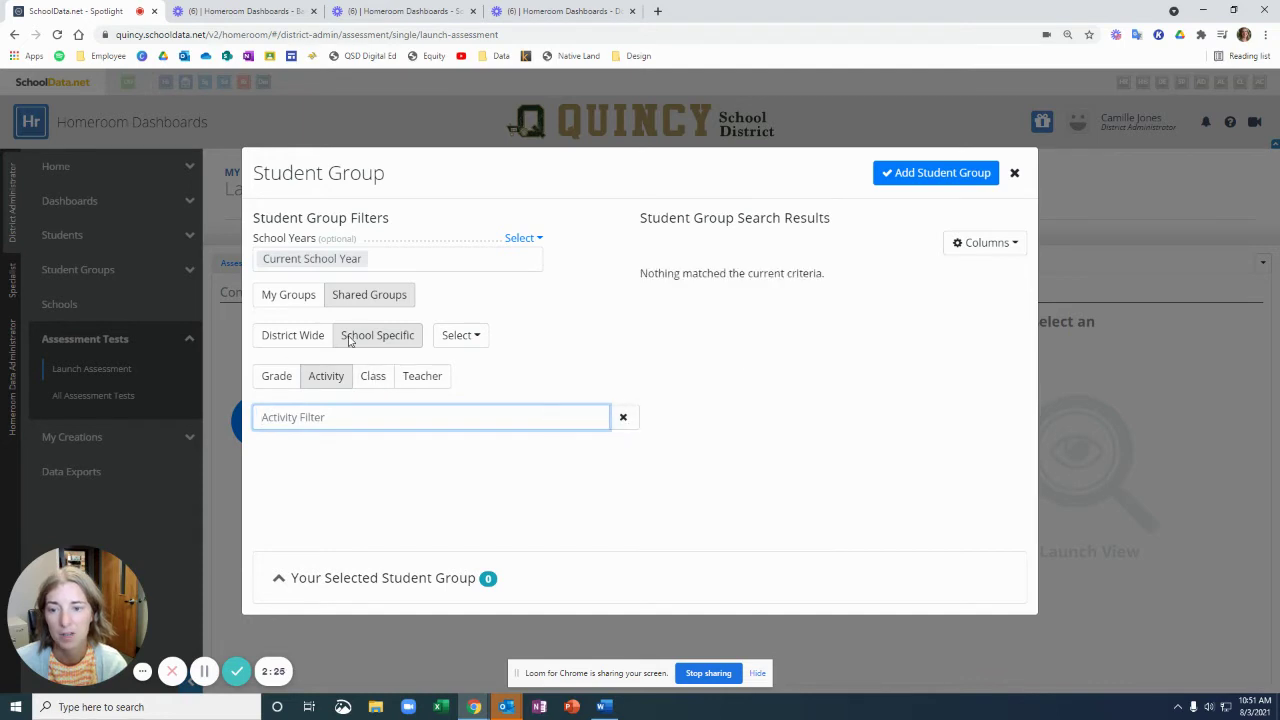
click(452, 338)
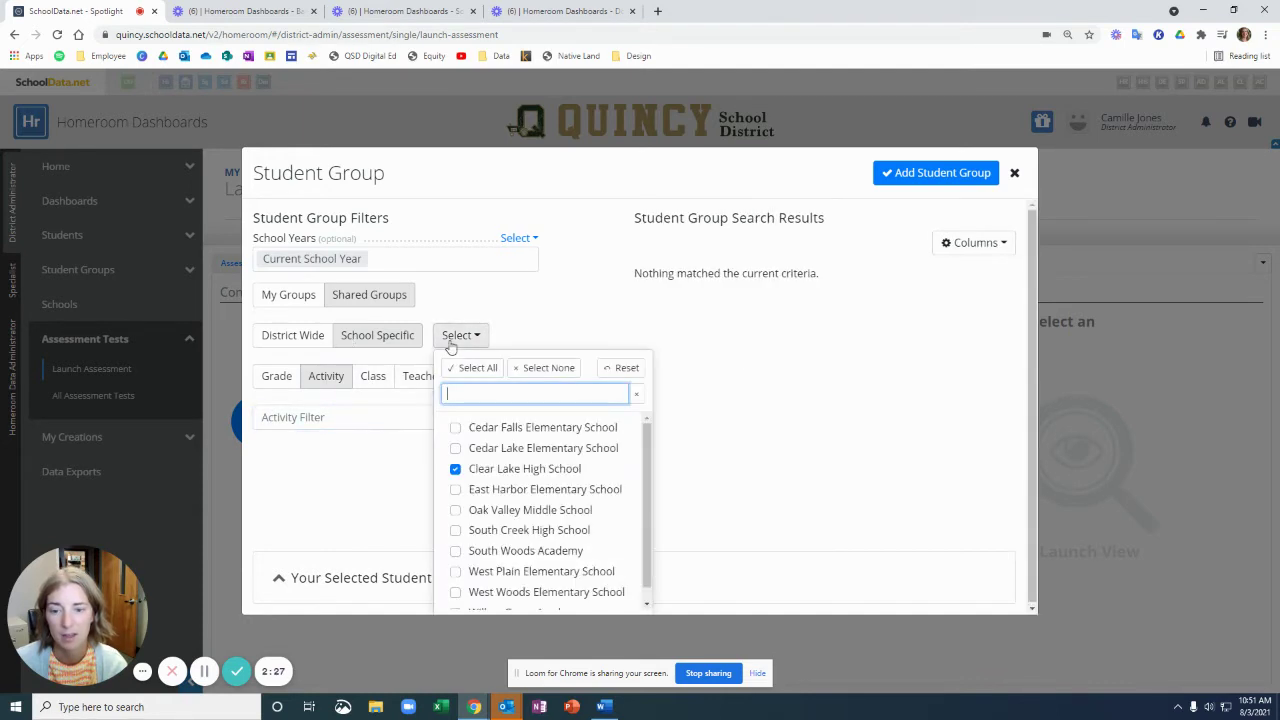
click(532, 328)
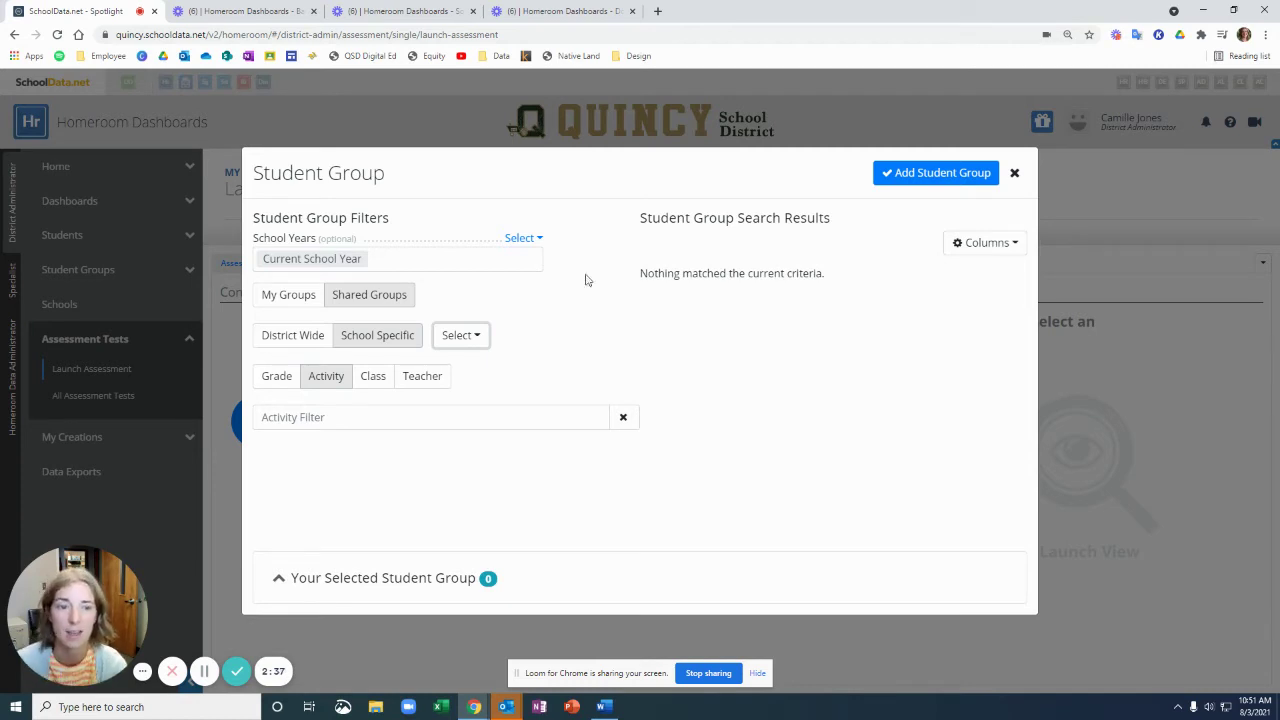
click(1014, 172)
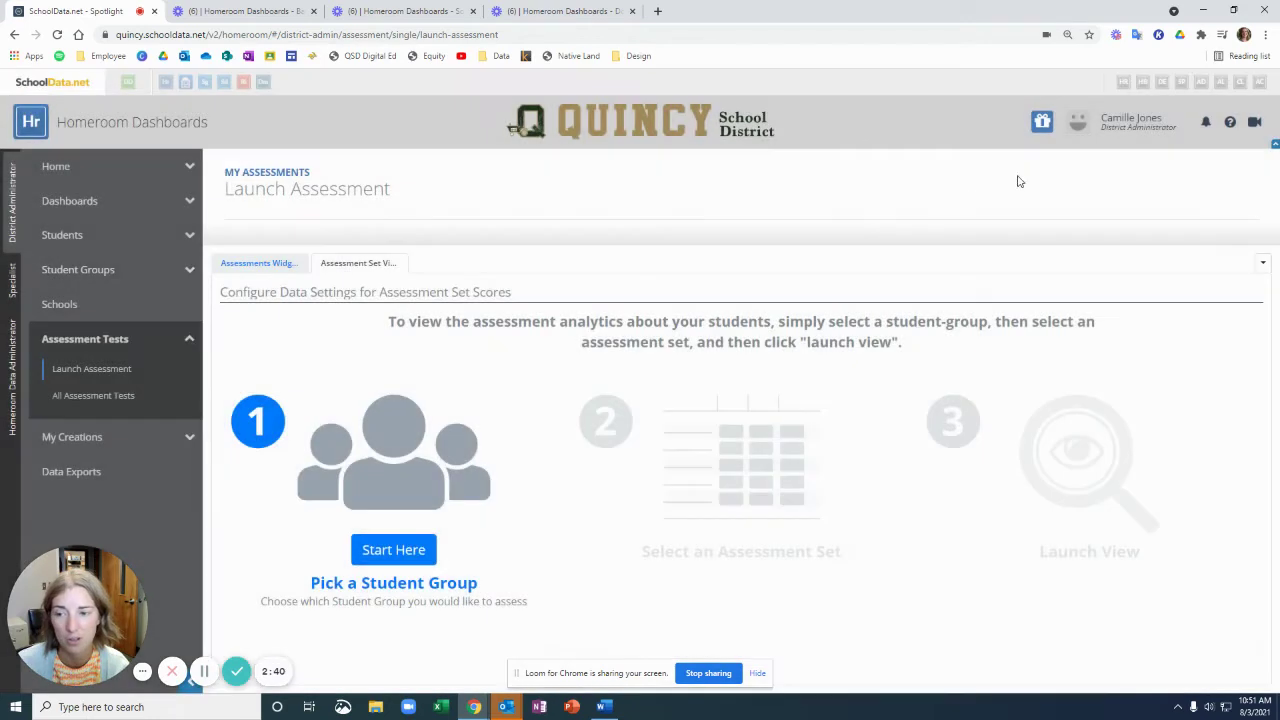
Open the filter-based creation of a v1 student group and add an Enrollments filter group
click(62, 270)
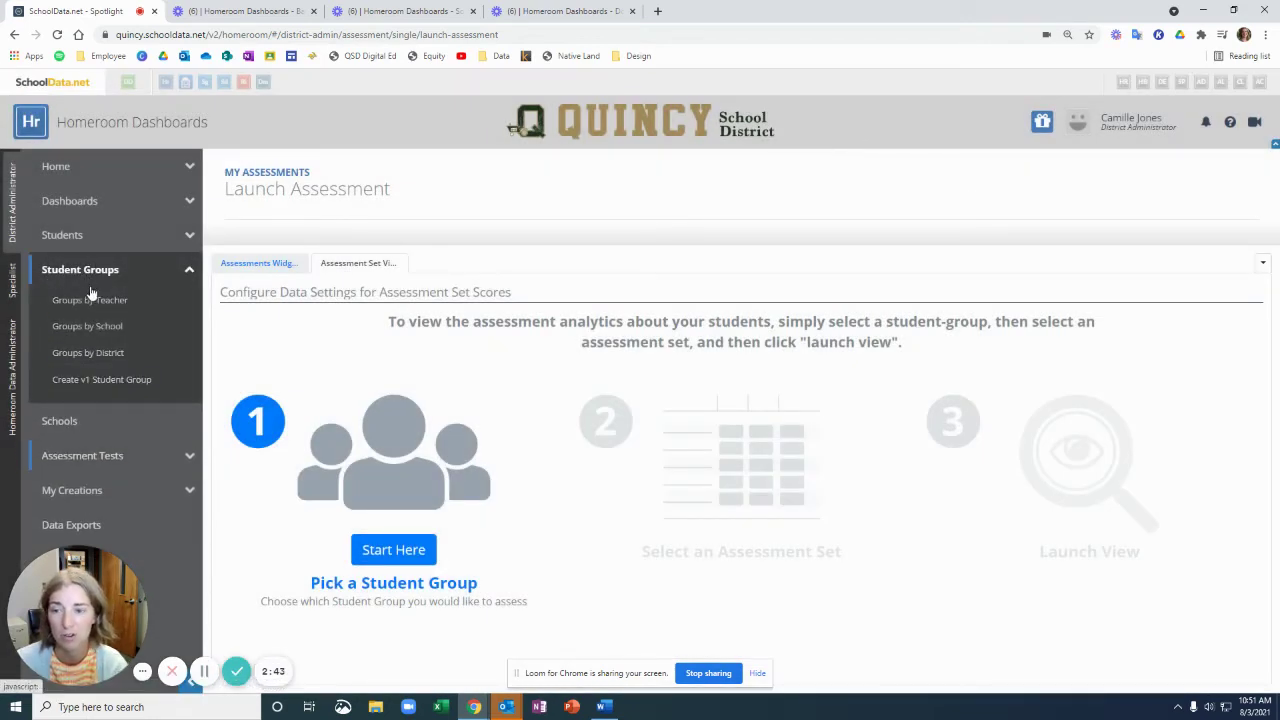
click(77, 385)
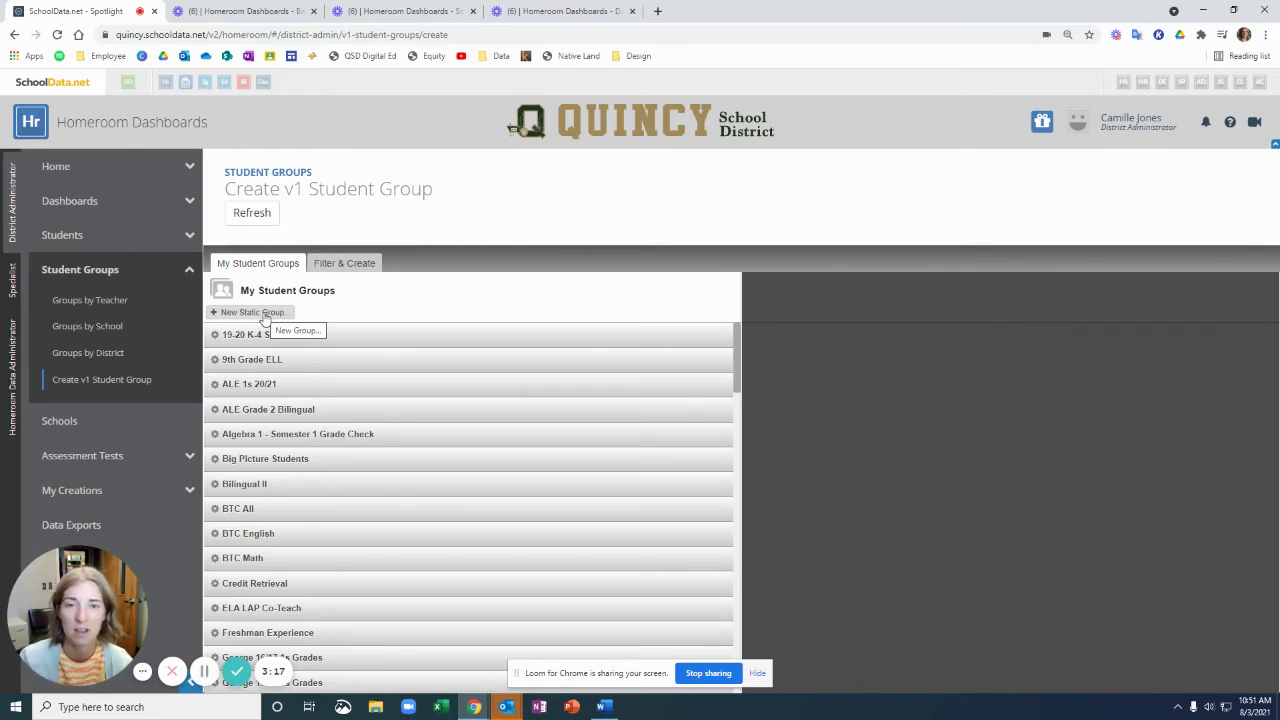
click(353, 266)
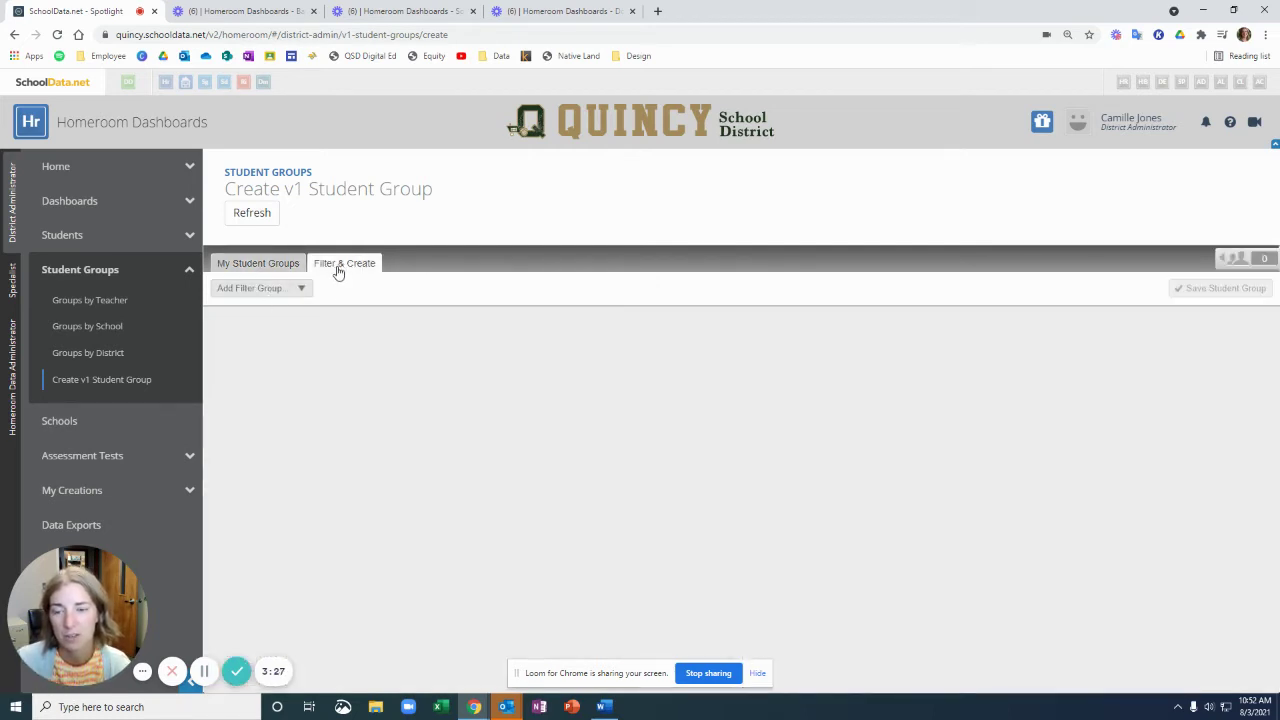
click(265, 290)
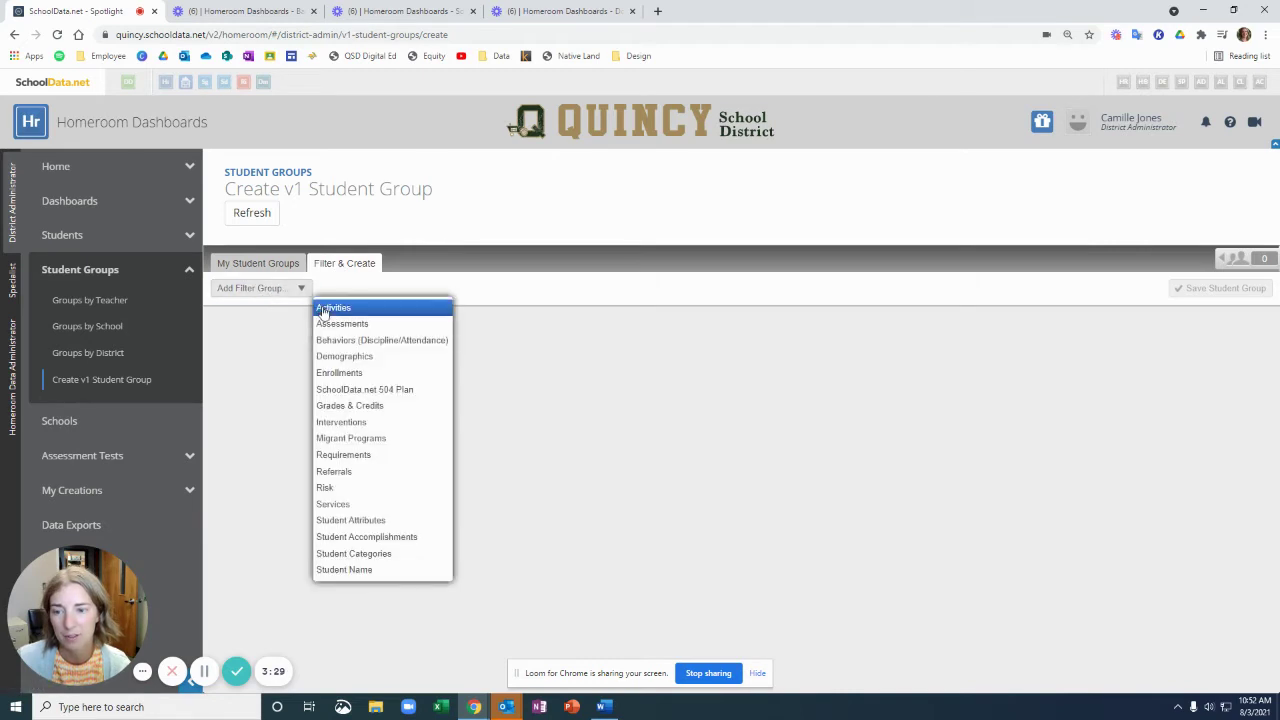
click(341, 374)
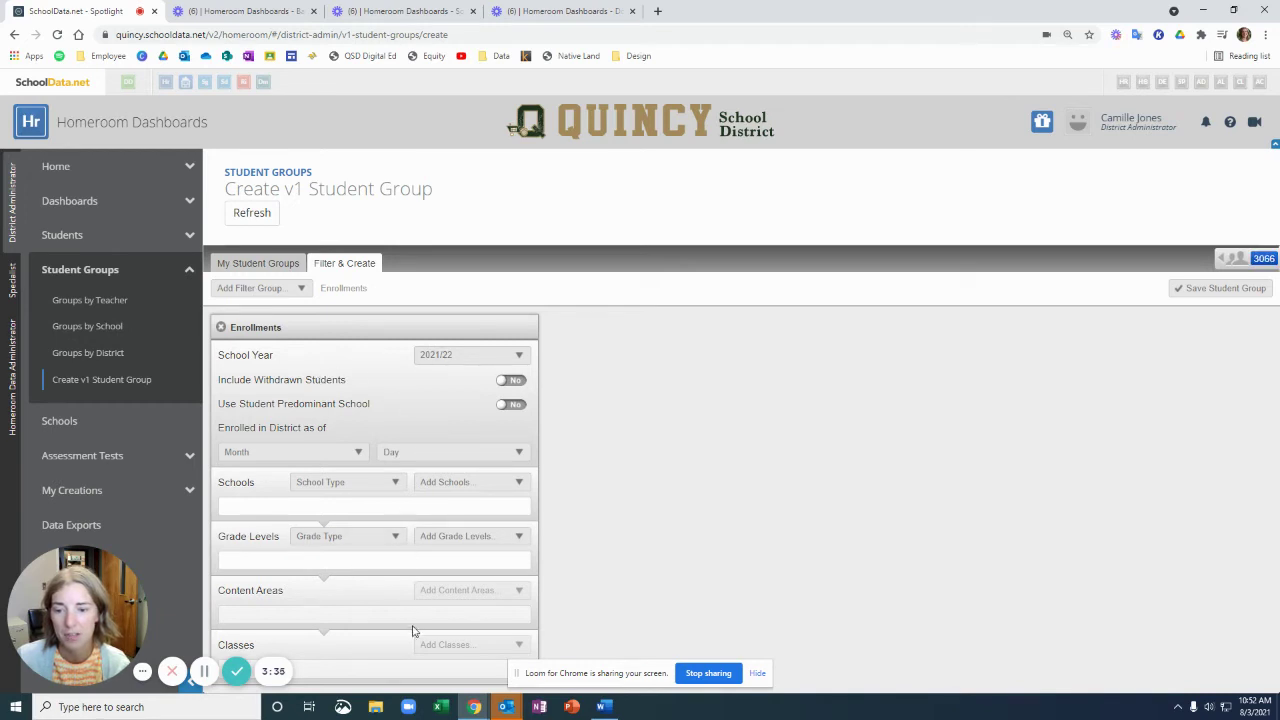
Limit the Enrollments filter to 9th Grade students at Clear Lake High School
click(428, 536)
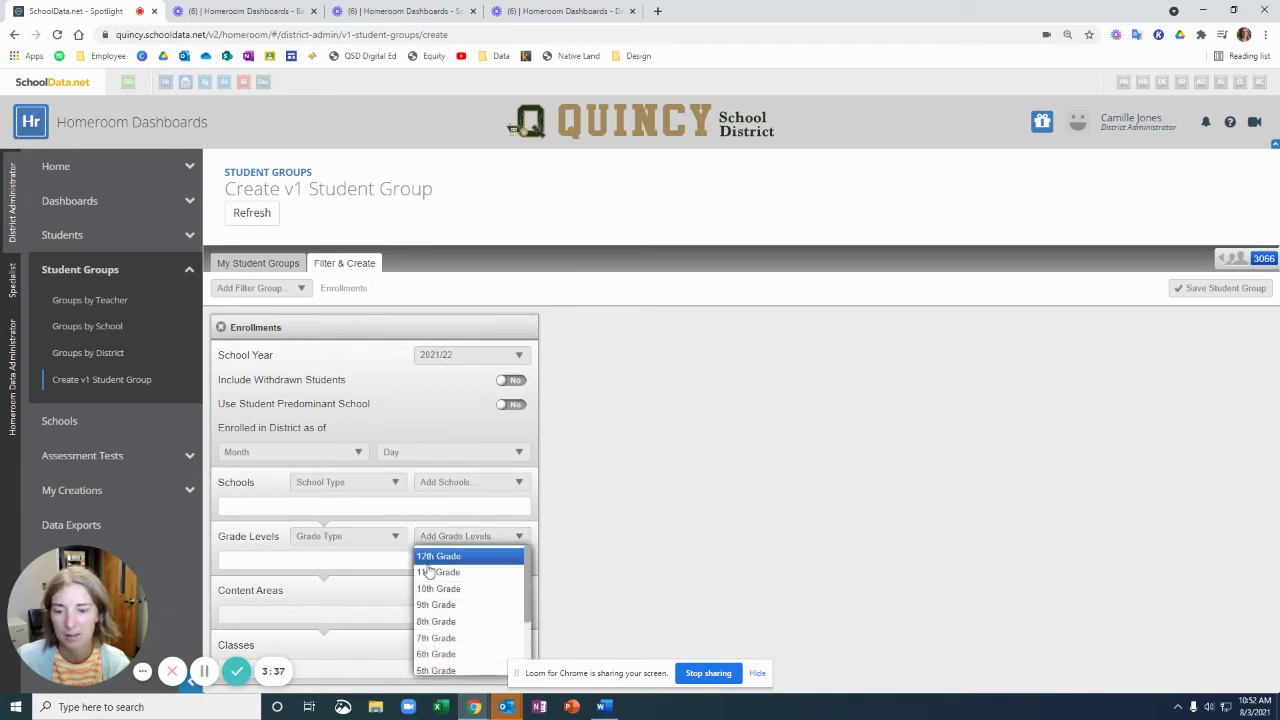
click(437, 605)
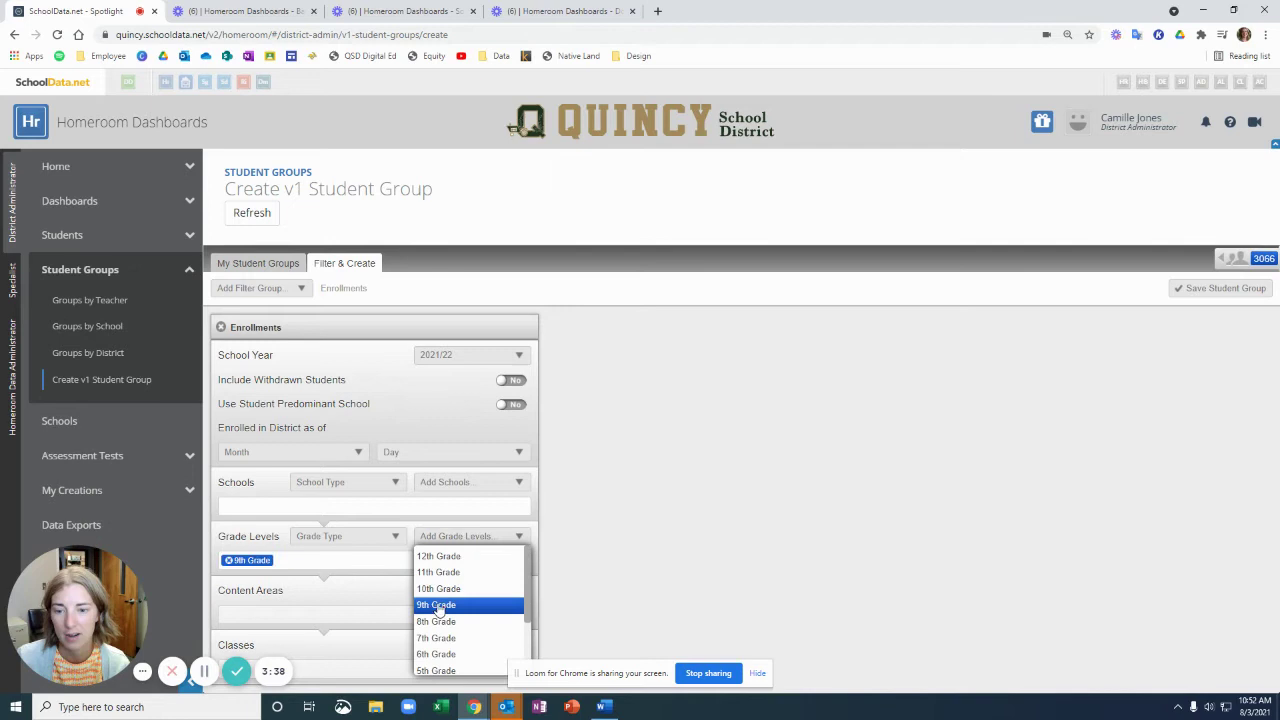
click(268, 490)
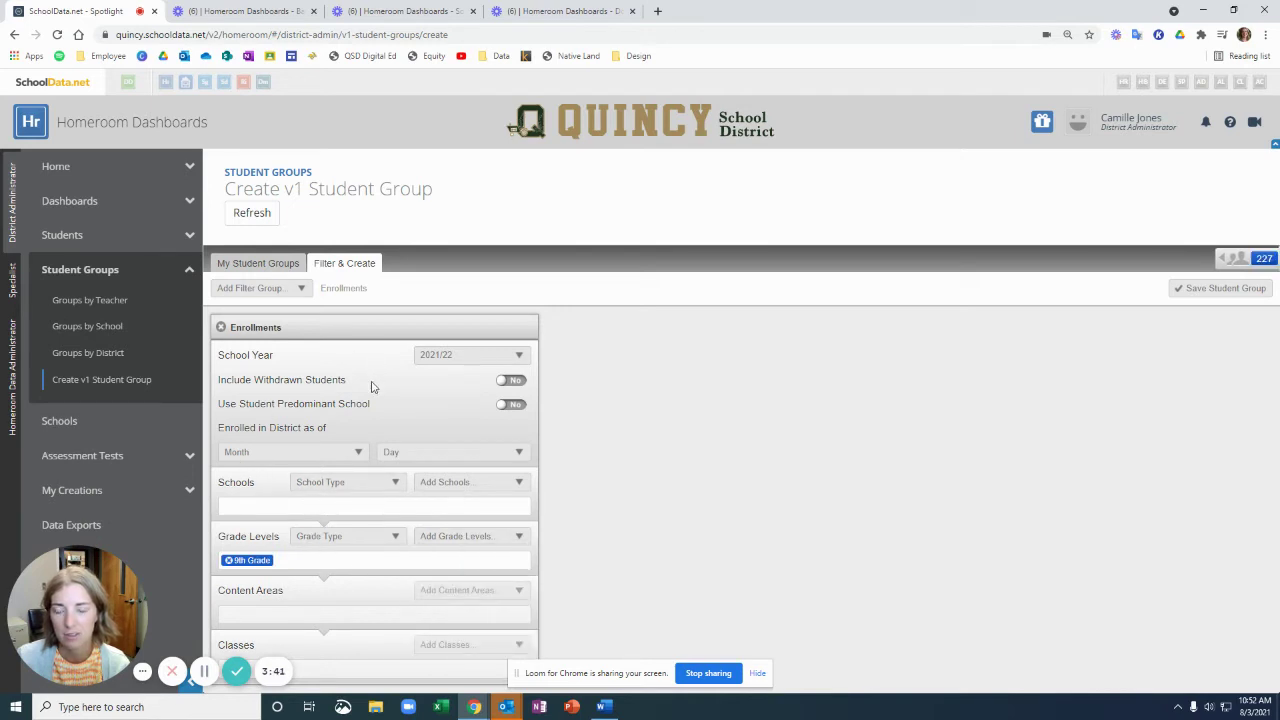
click(446, 484)
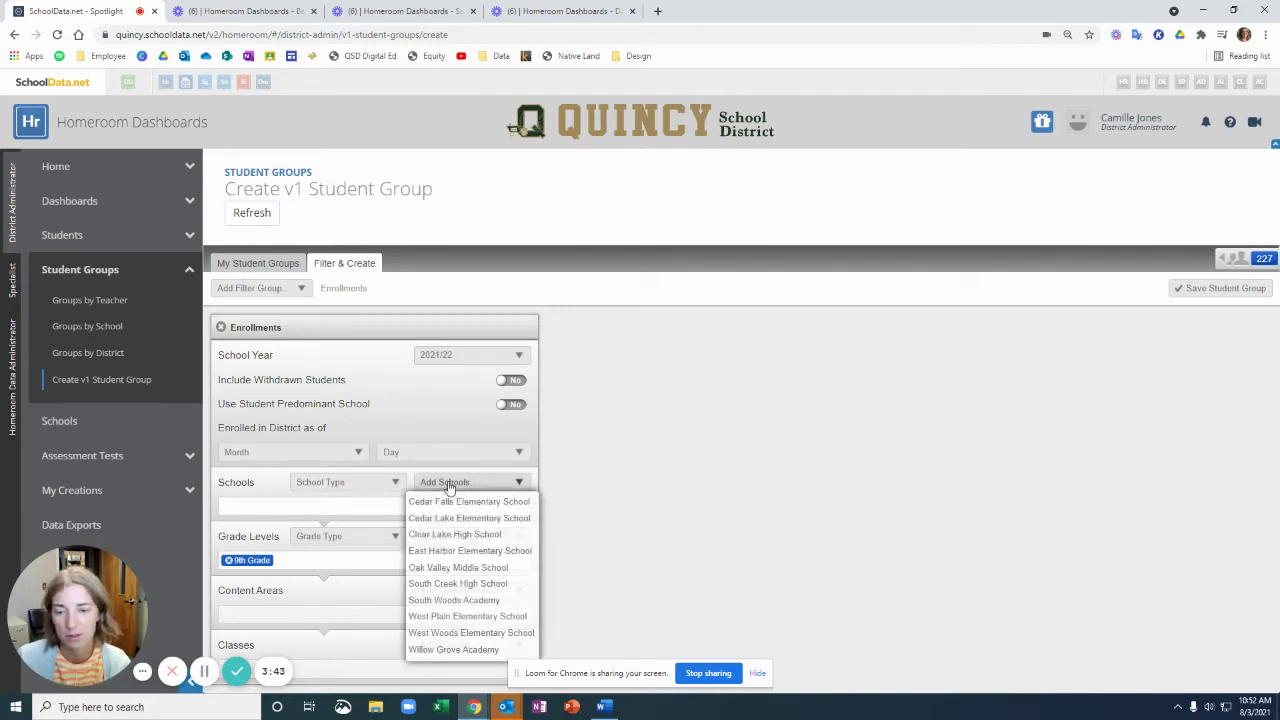
click(435, 535)
click(250, 482)
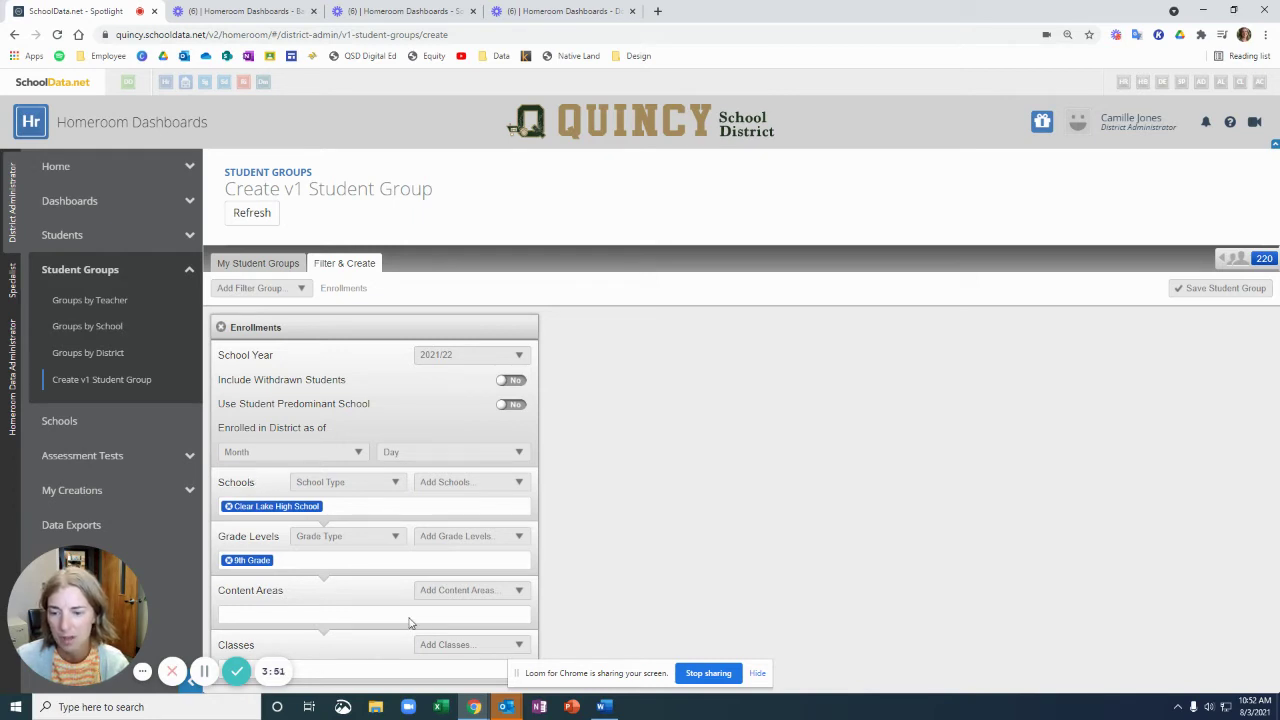
Add a Demographics filter group to the student group and set its gender to Male
click(277, 289)
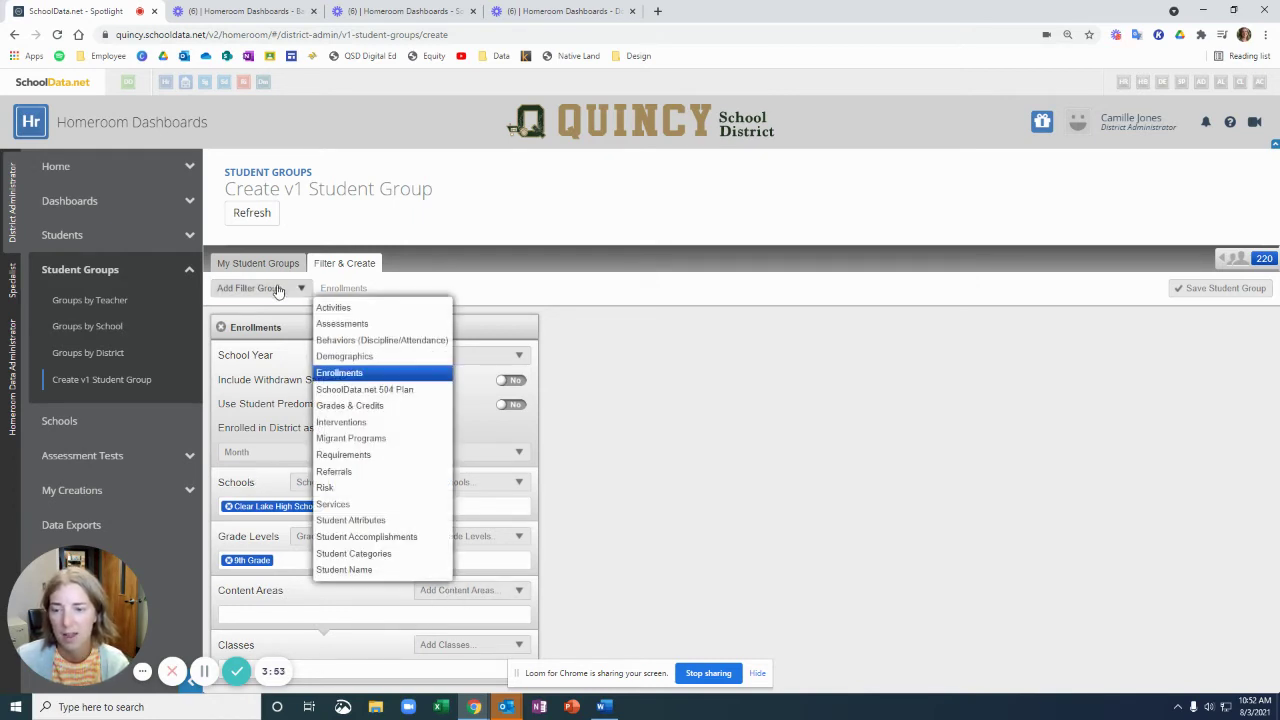
click(350, 357)
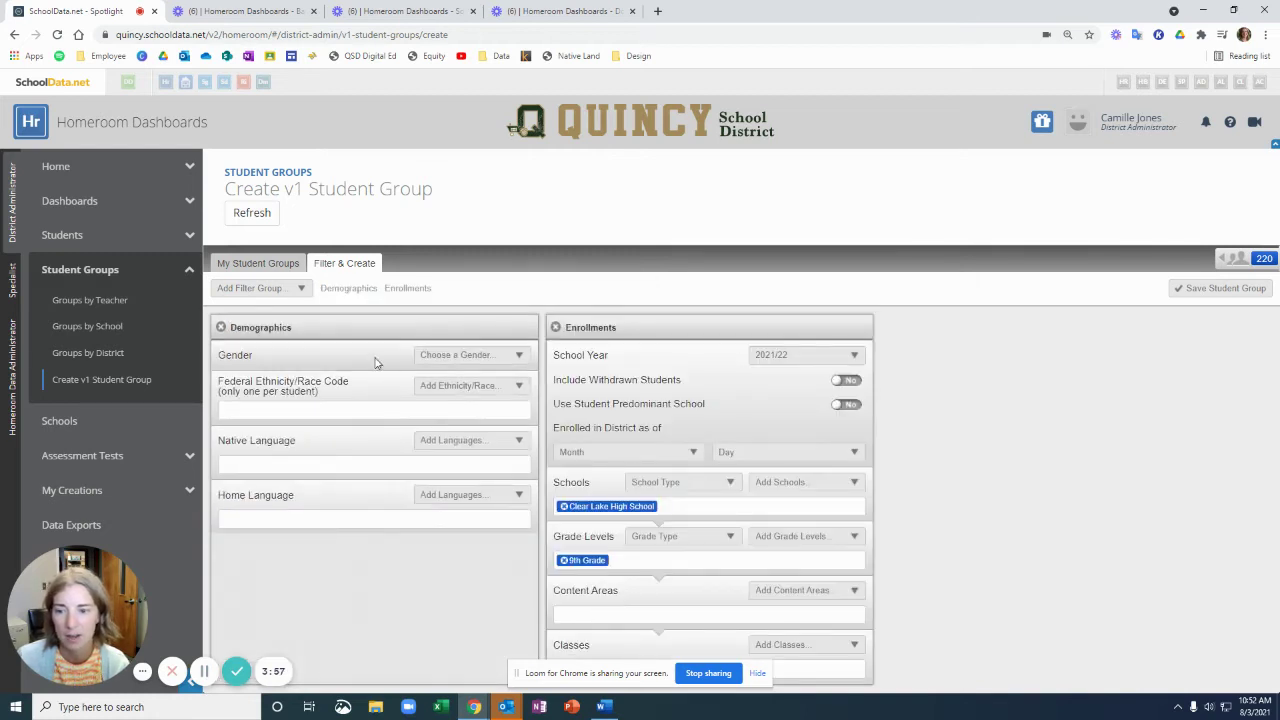
click(440, 355)
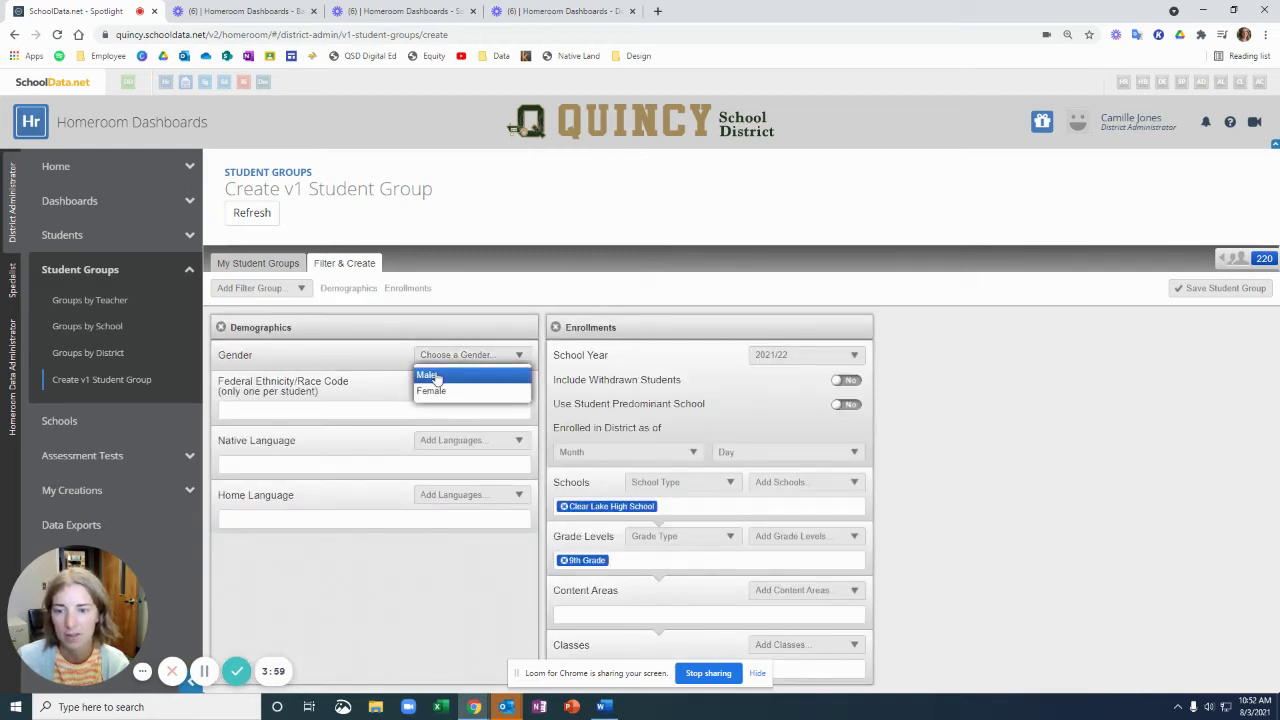
click(428, 374)
Check the other available filter groups and change the Demographics gender filter to Female
click(259, 289)
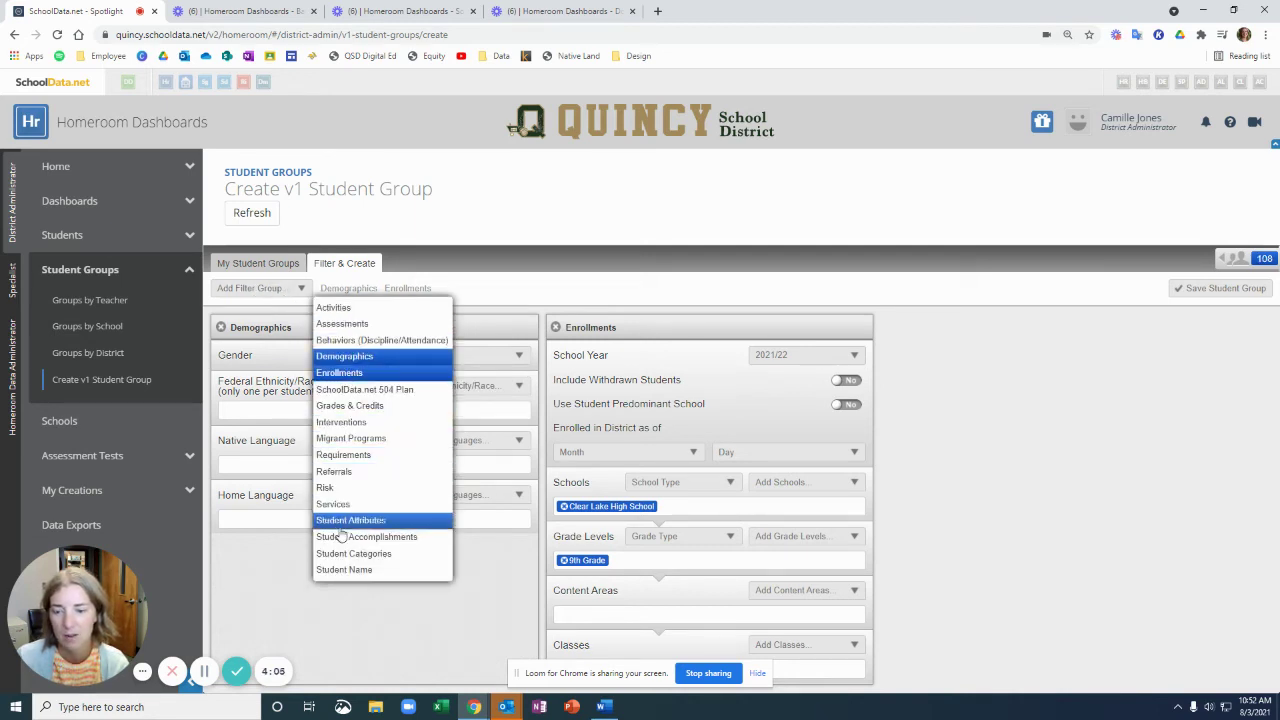
click(1128, 438)
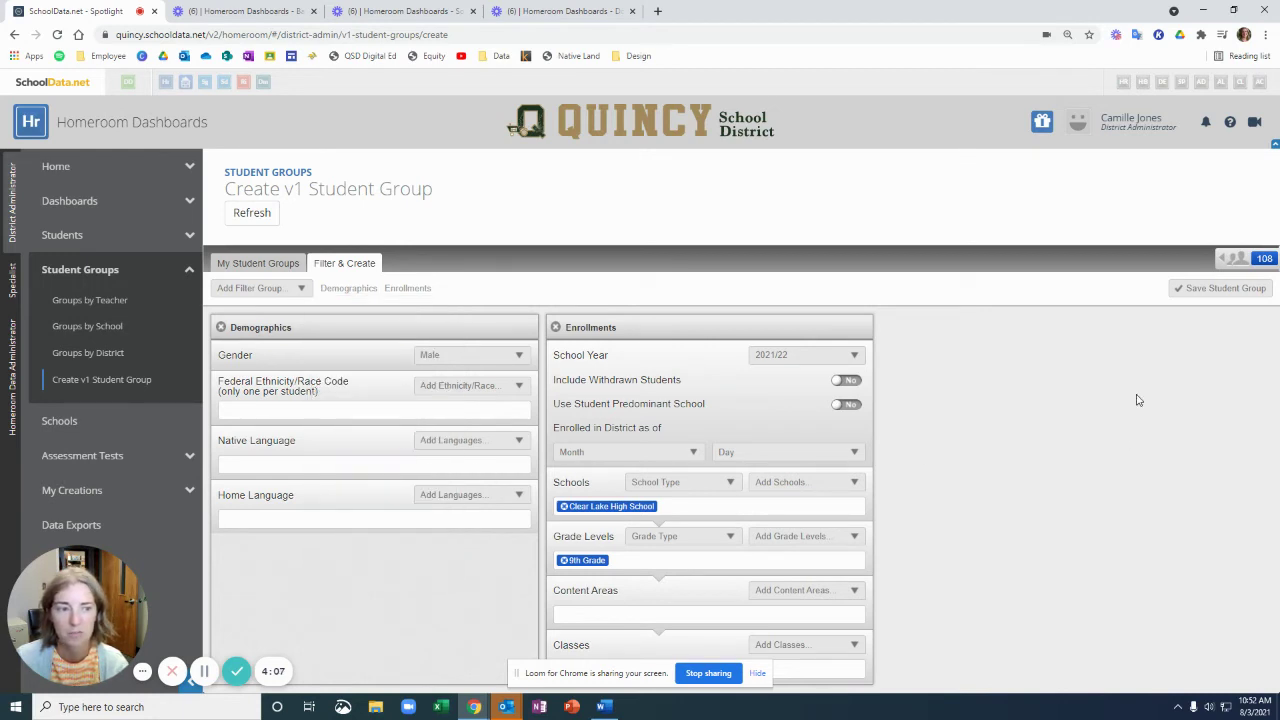
click(450, 355)
click(457, 390)
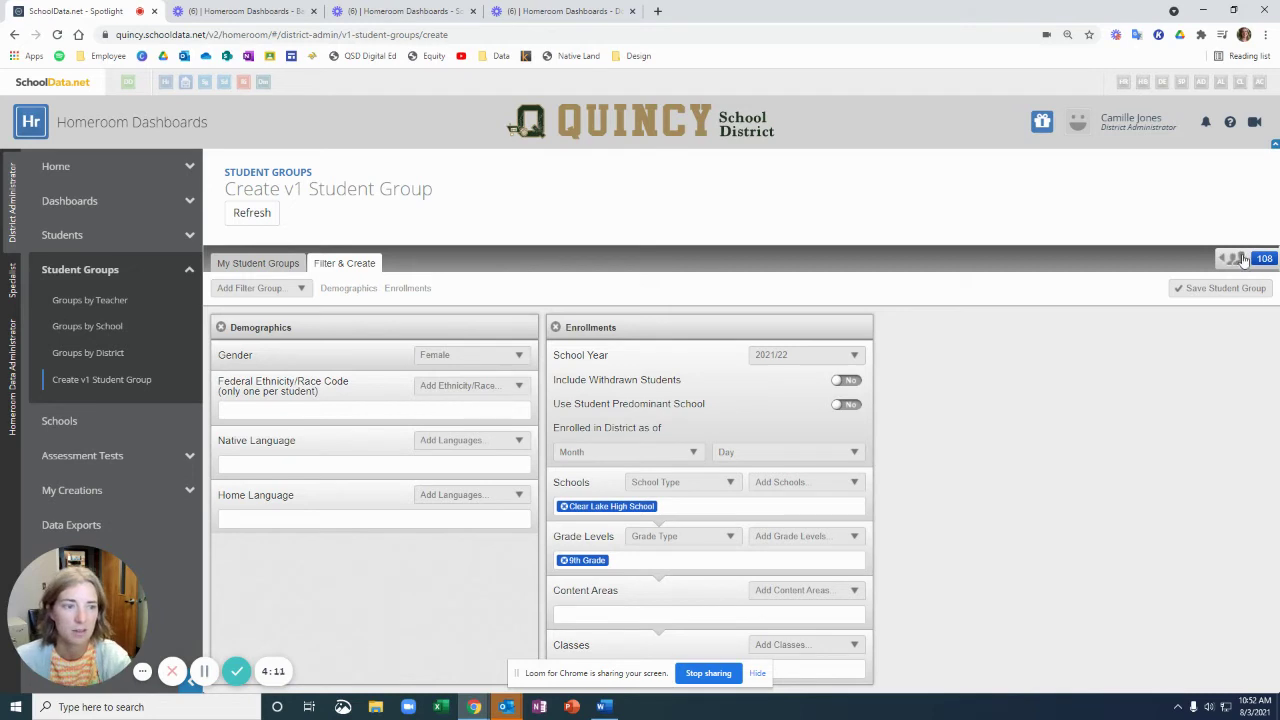
Set the Demographics gender filter to Male and check the preview of matching students
click(505, 356)
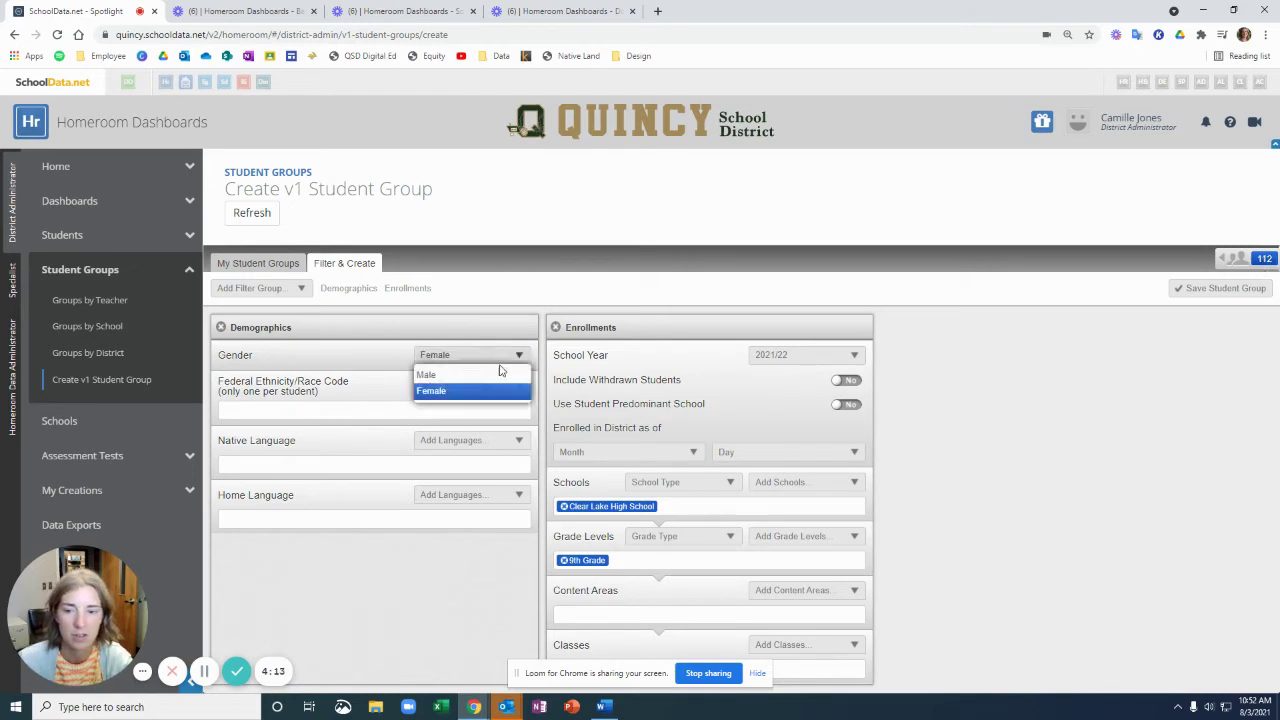
click(490, 372)
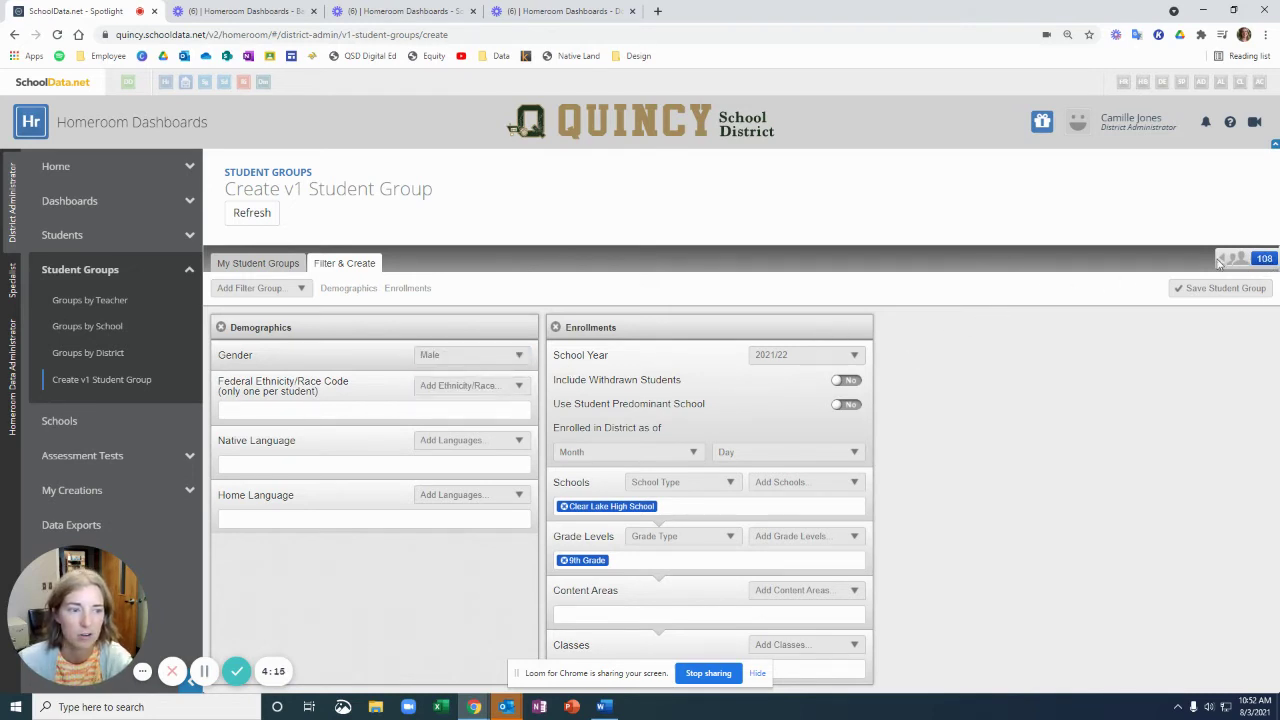
click(1238, 258)
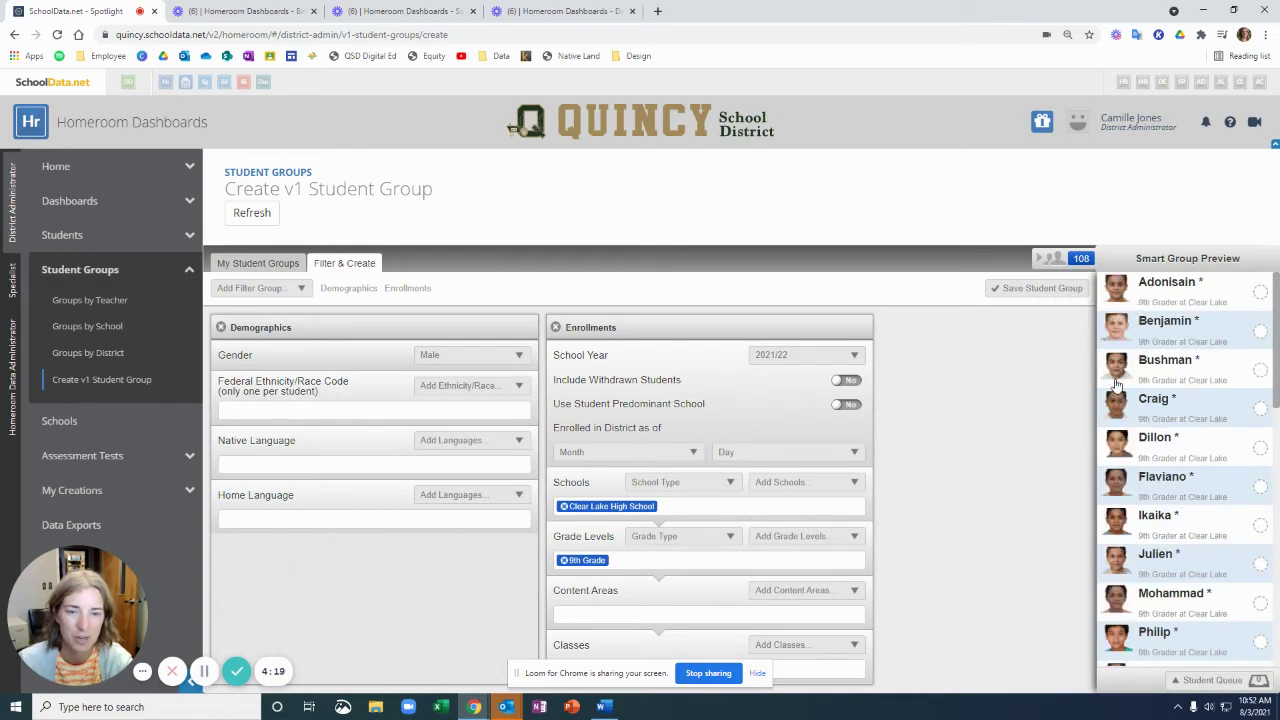
click(1047, 267)
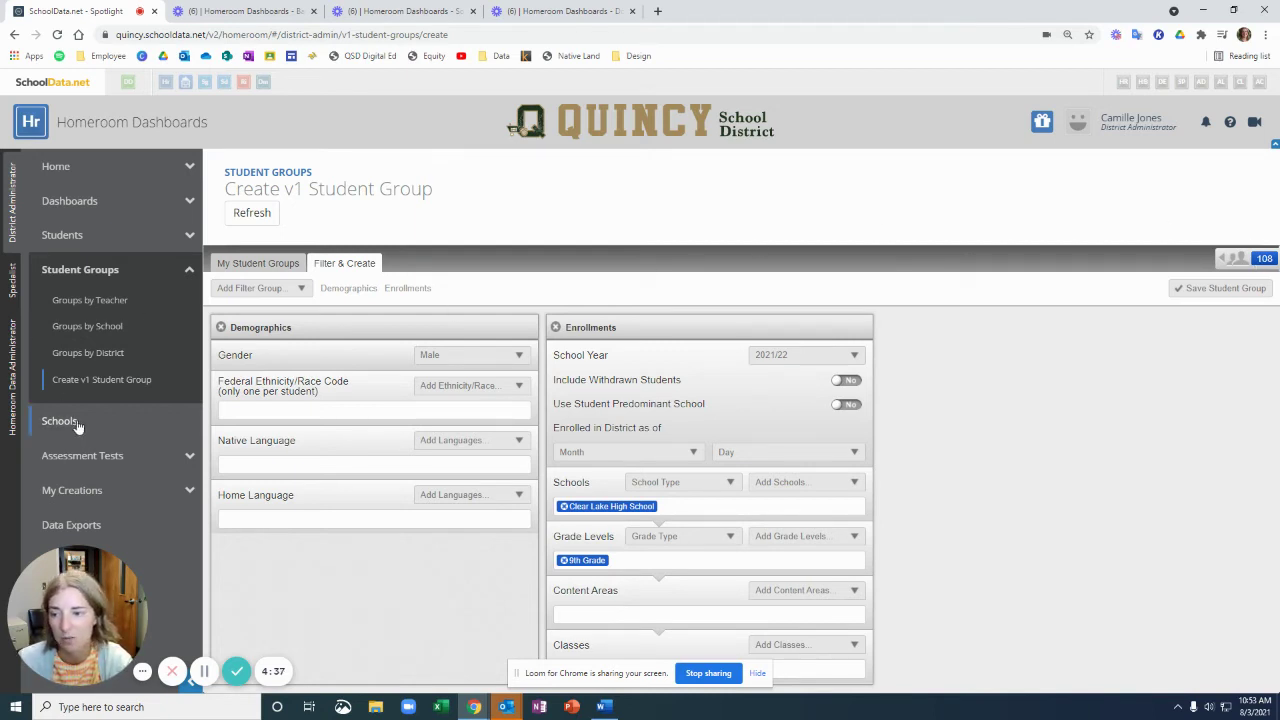
Start an Assessment Set Scores view from Launch Assessment and select Cedar Lake (21/22) as its student group
click(88, 457)
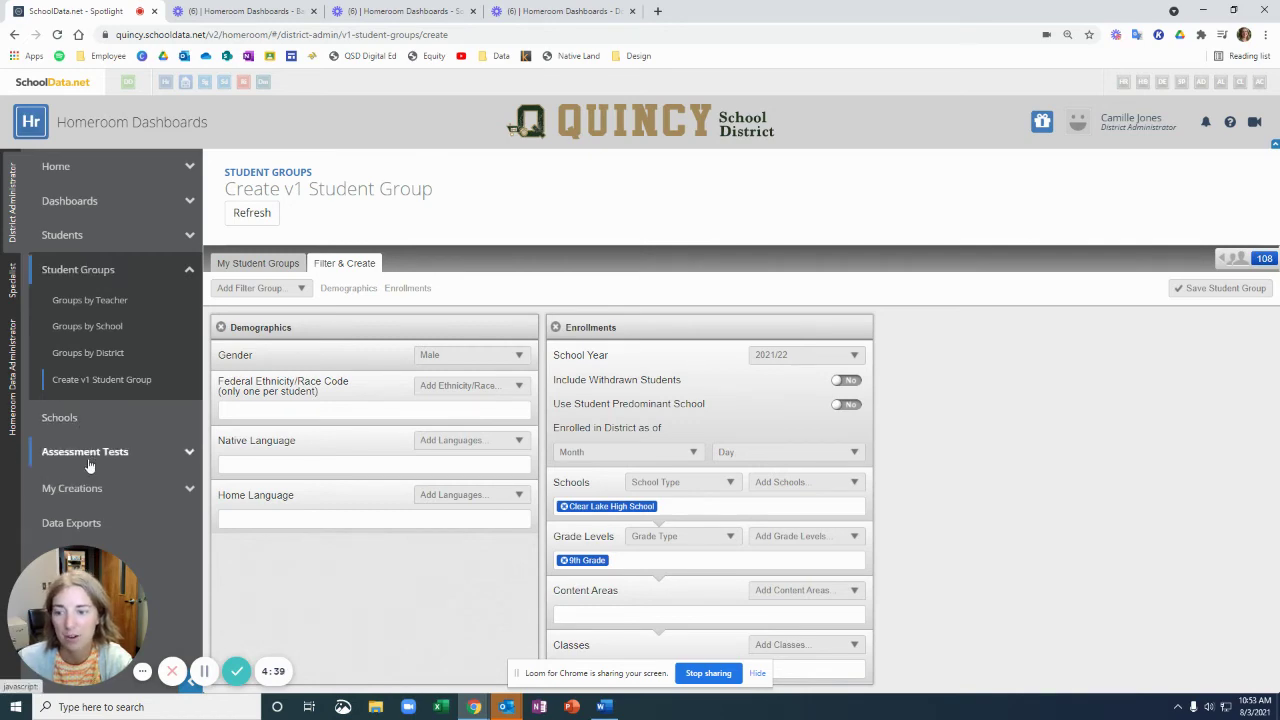
click(88, 369)
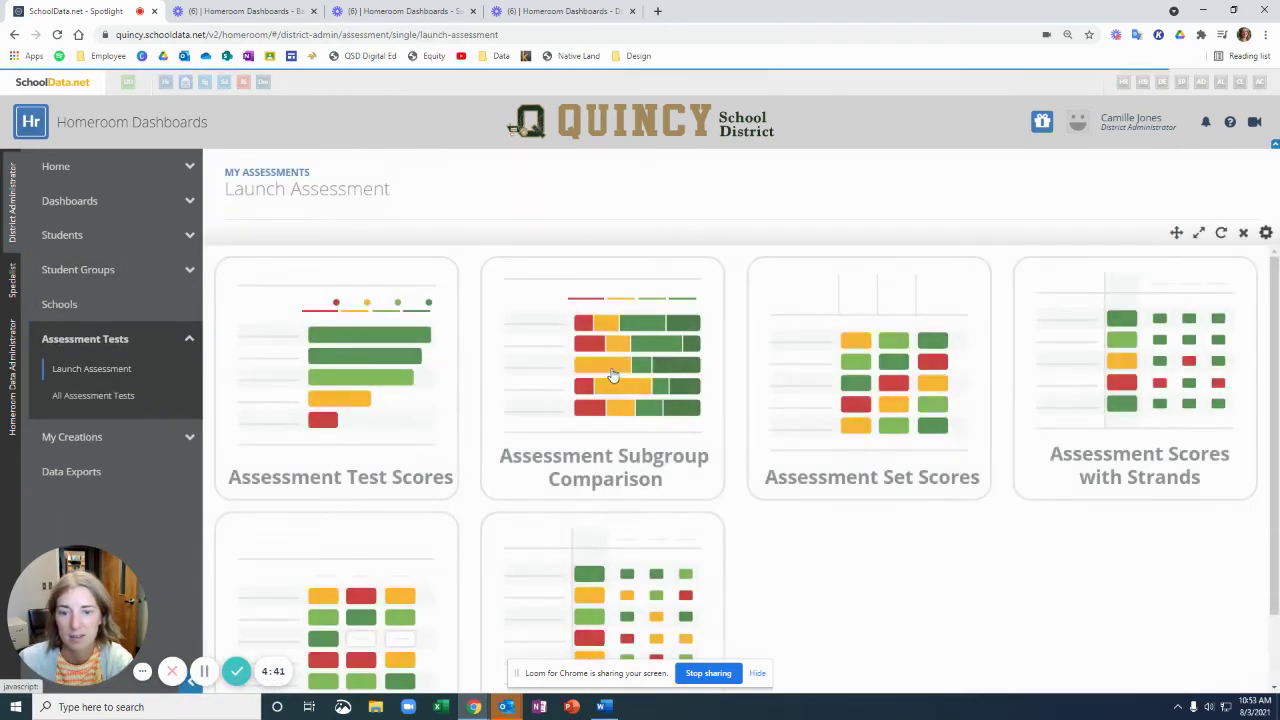
click(885, 380)
click(391, 549)
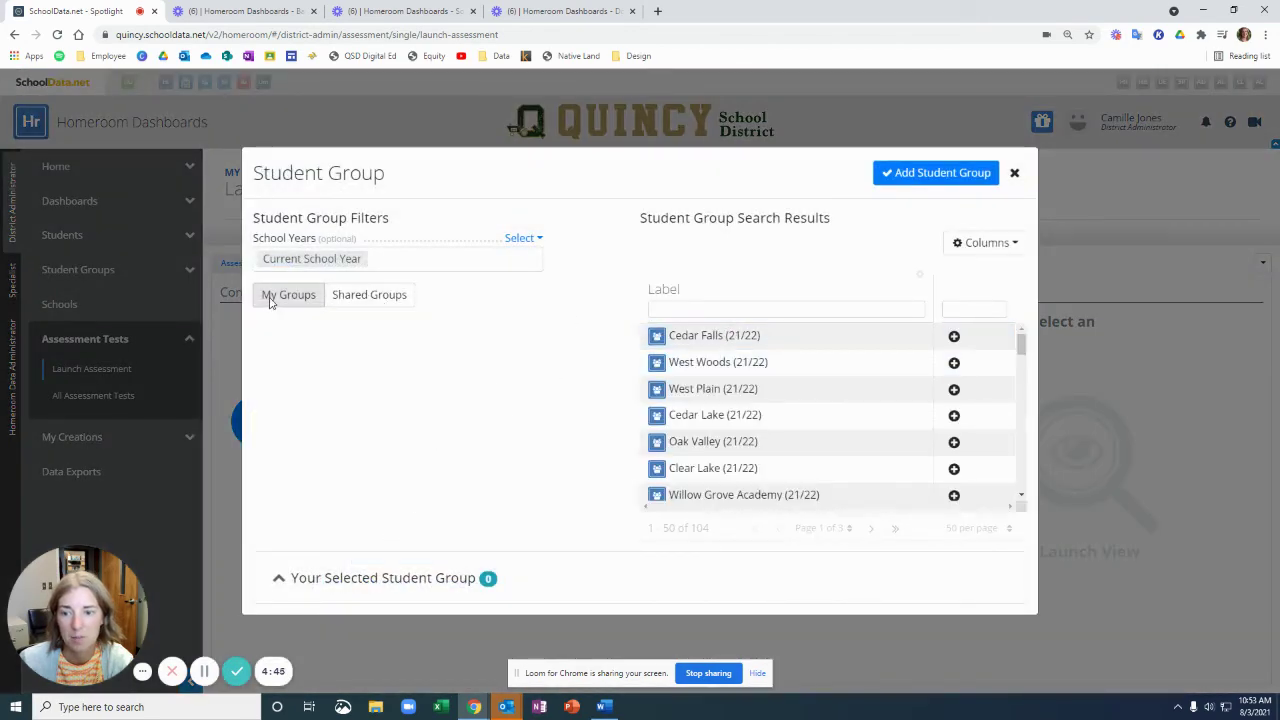
click(775, 309)
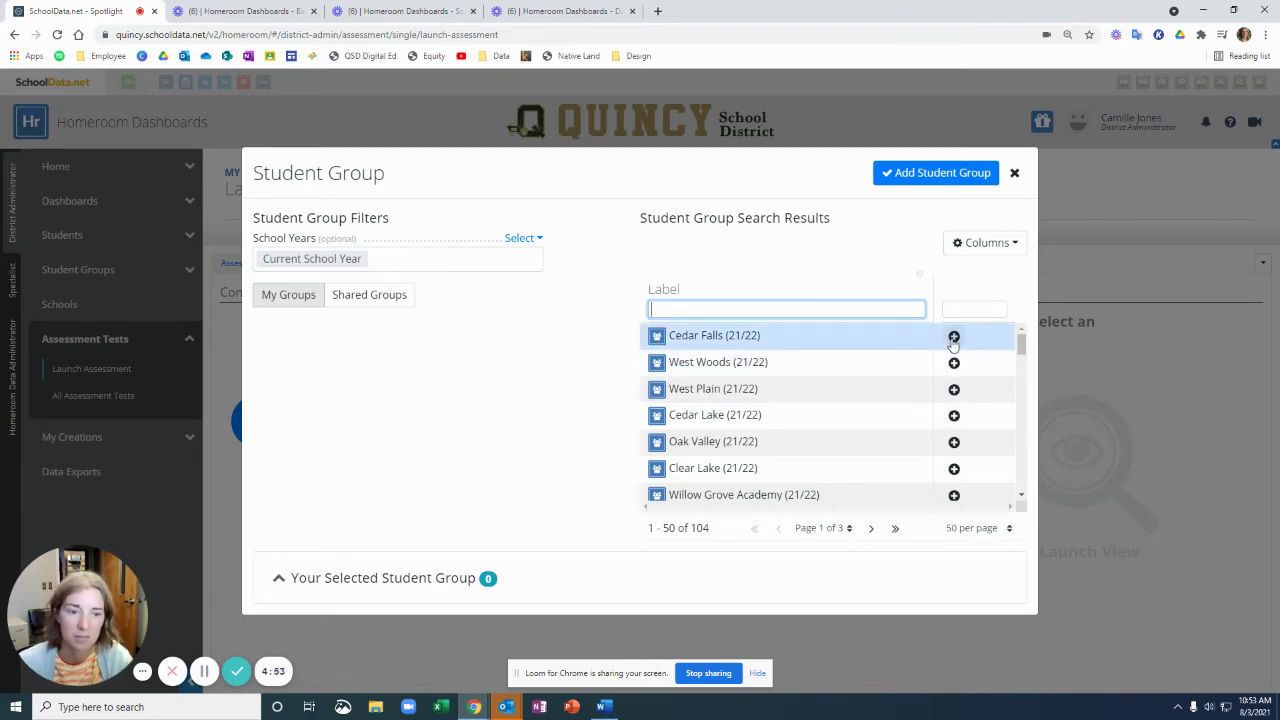
click(953, 415)
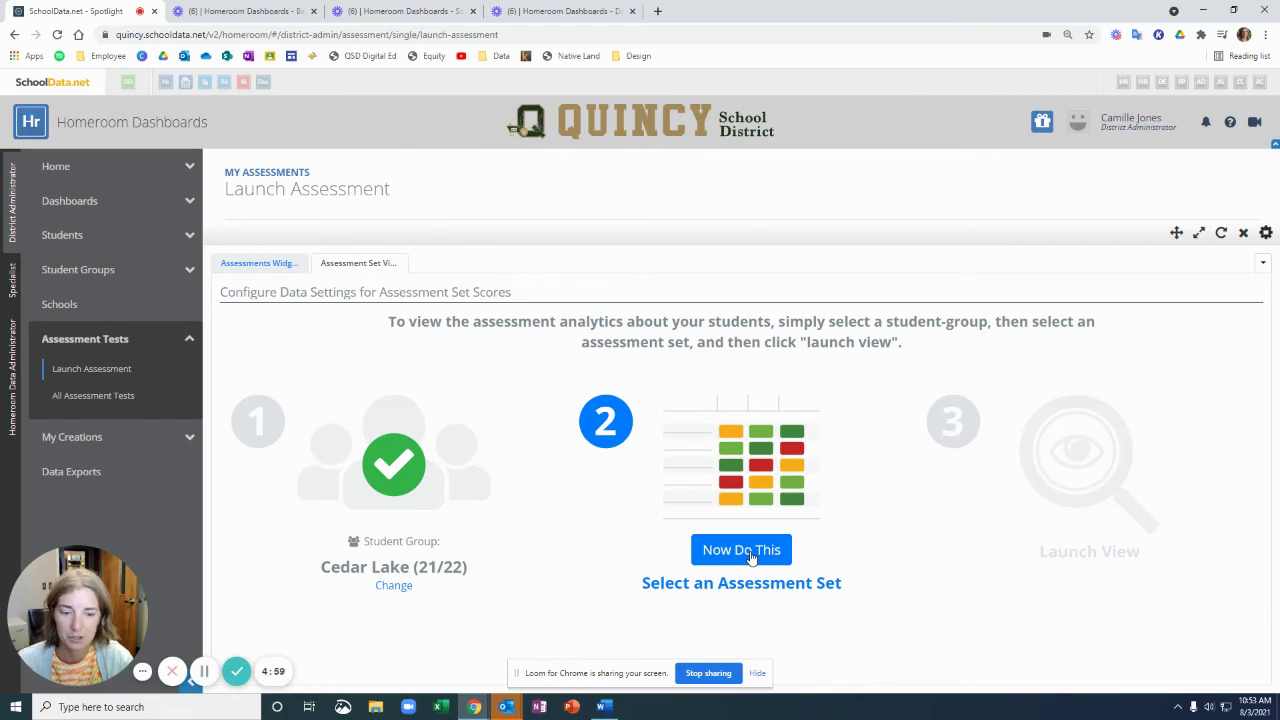
Filter the assessment sets by the name "star", widen the name column and select STAR Student Growth Percentiles Grades 1-5
click(745, 551)
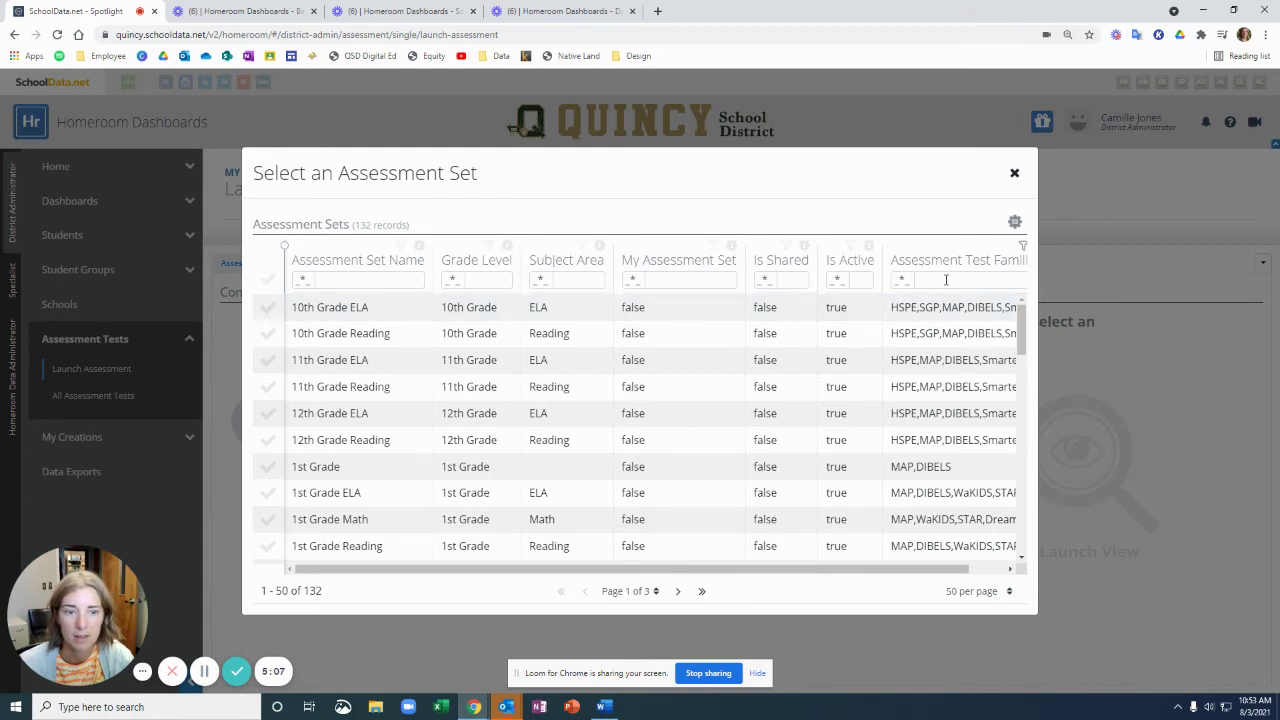
click(391, 283)
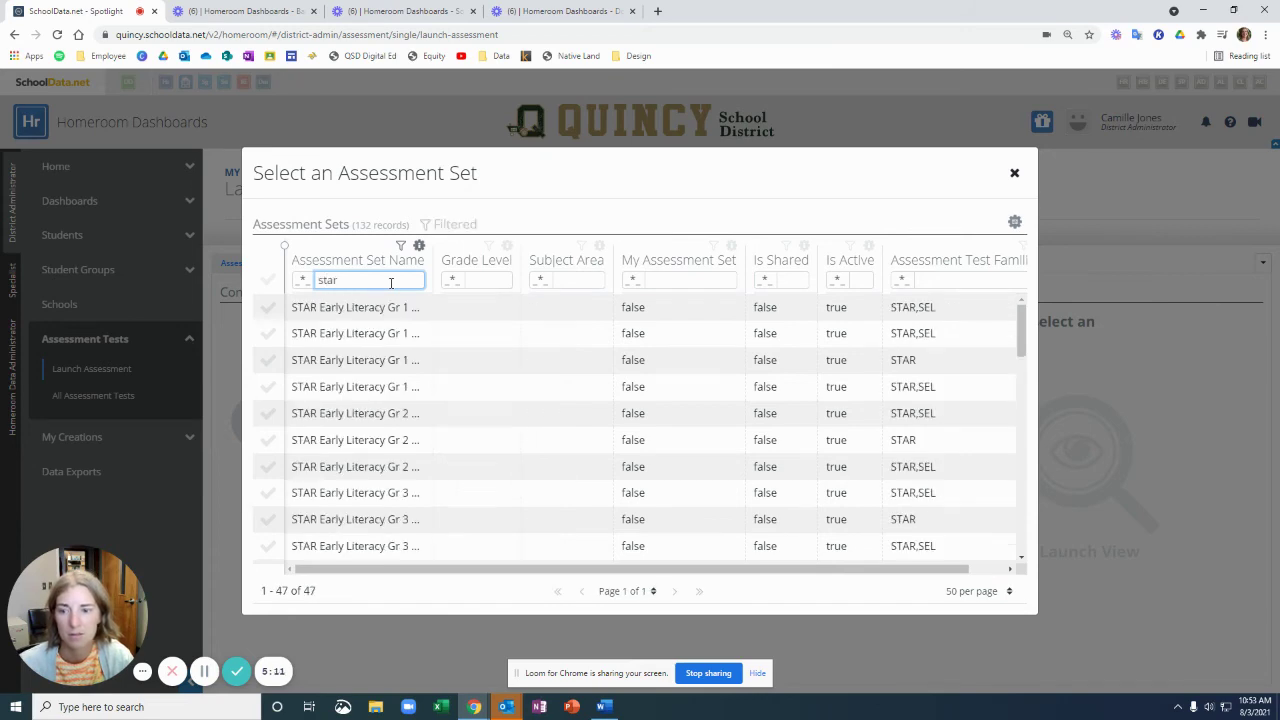
scroll(420, 388, down, 5)
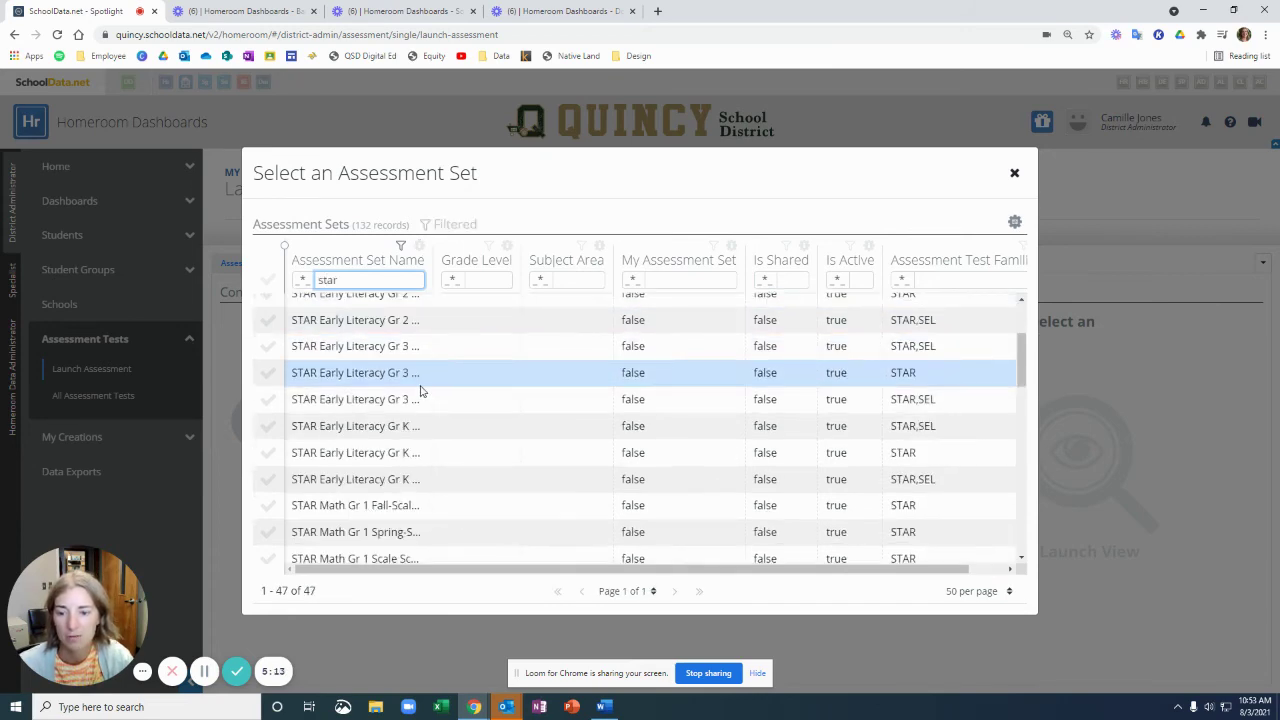
scroll(418, 392, down, 5)
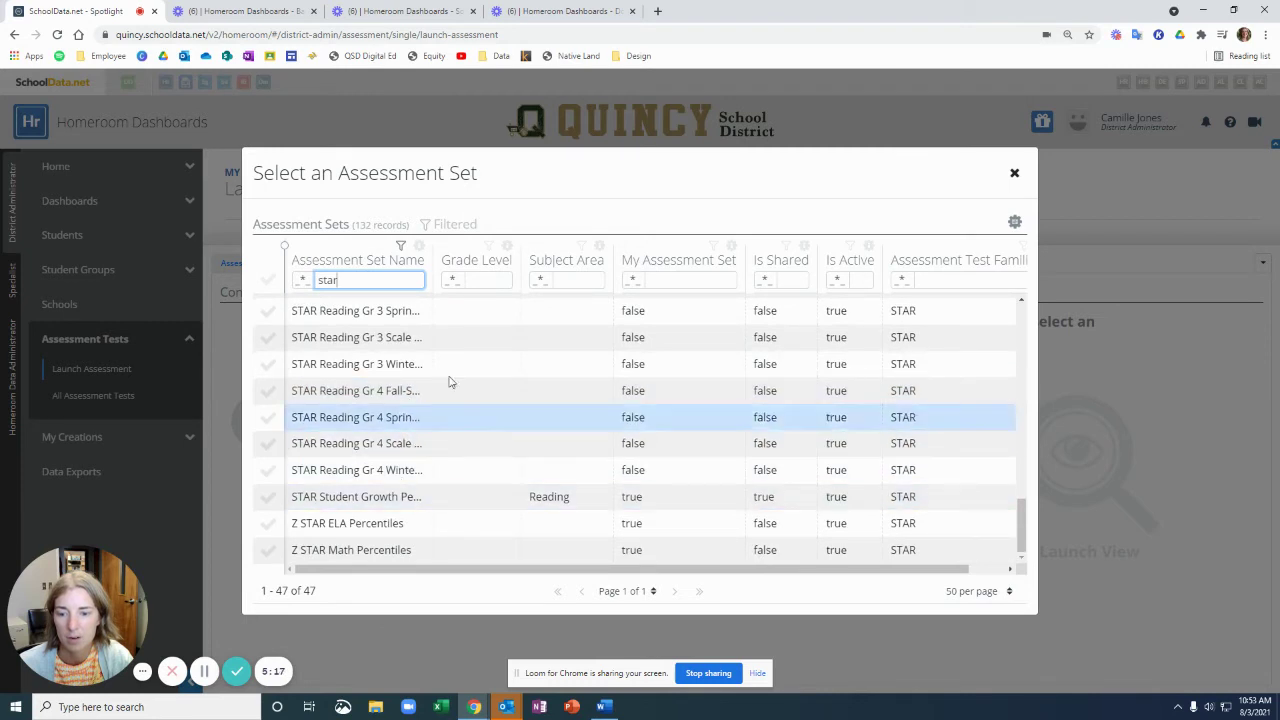
drag(428, 268, 508, 264)
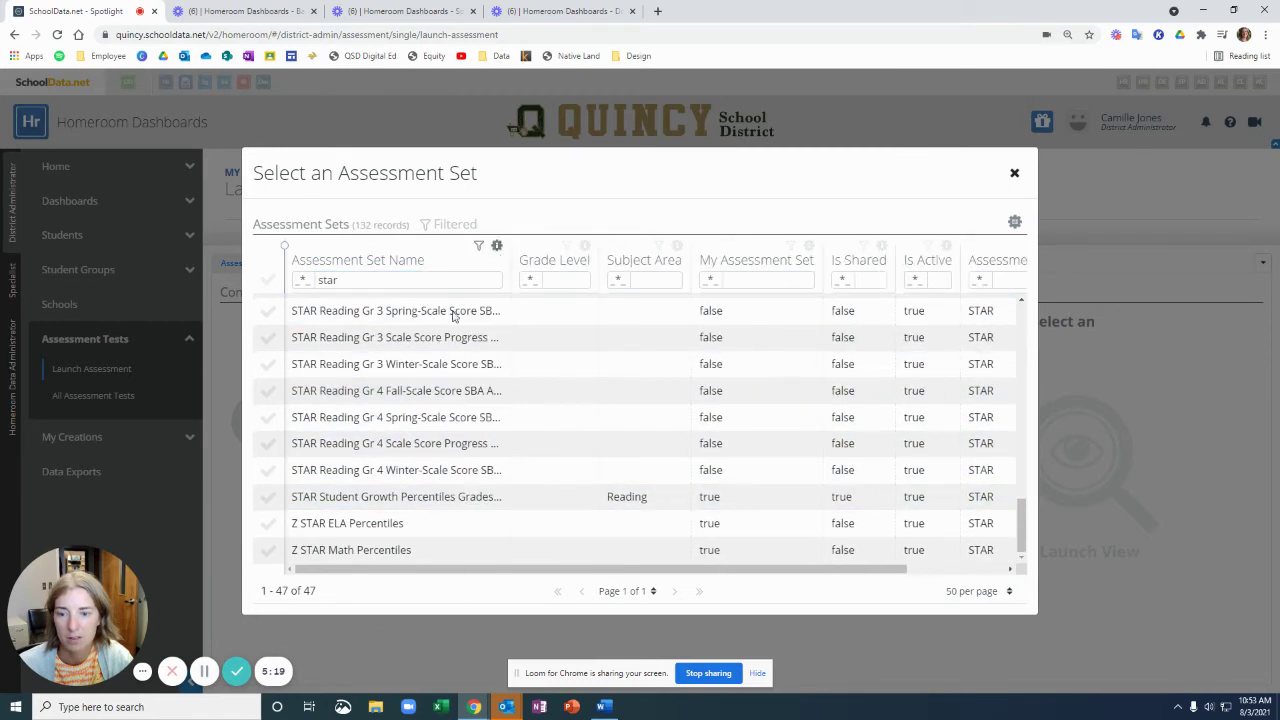
scroll(350, 404, up, 2)
scroll(390, 380, down, 2)
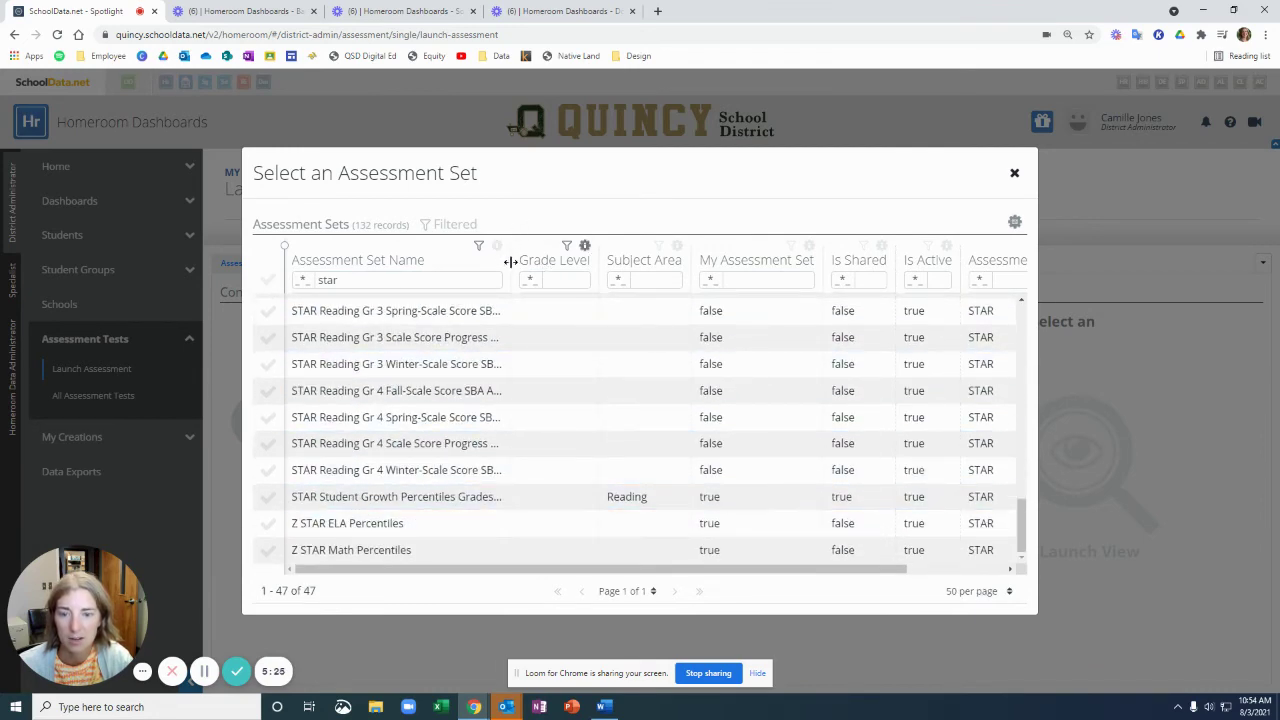
drag(511, 256, 580, 272)
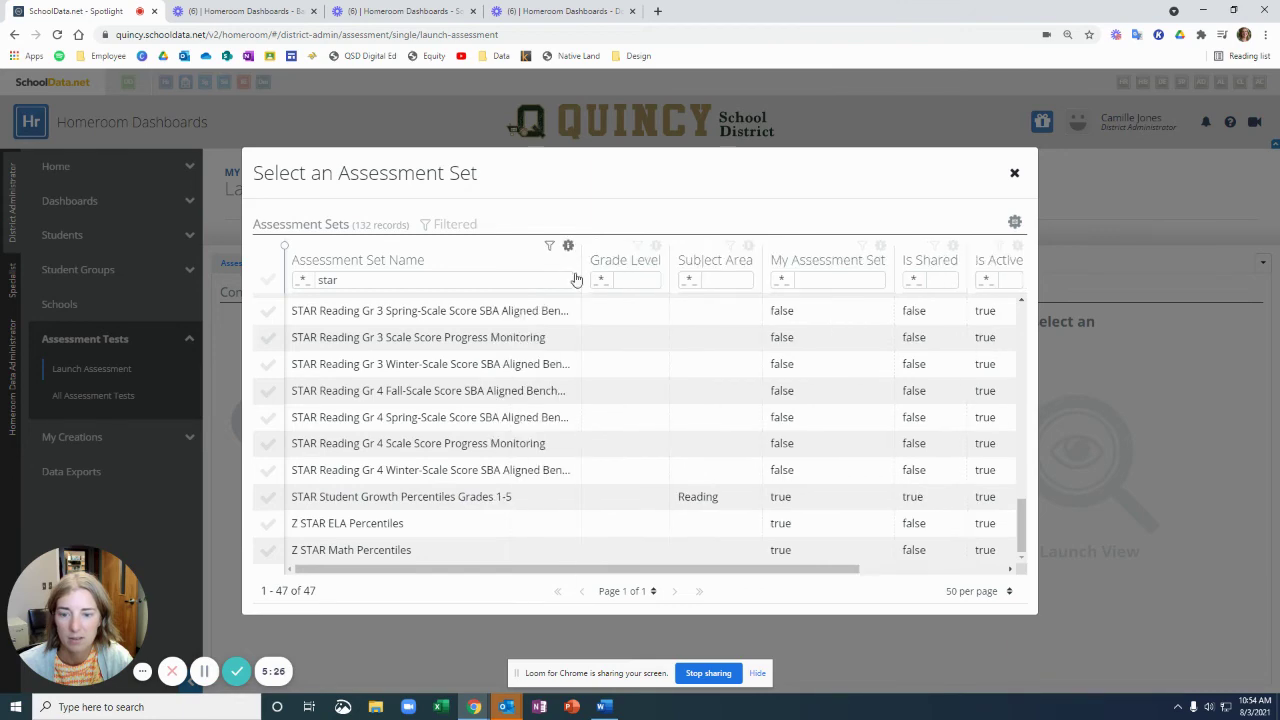
click(268, 500)
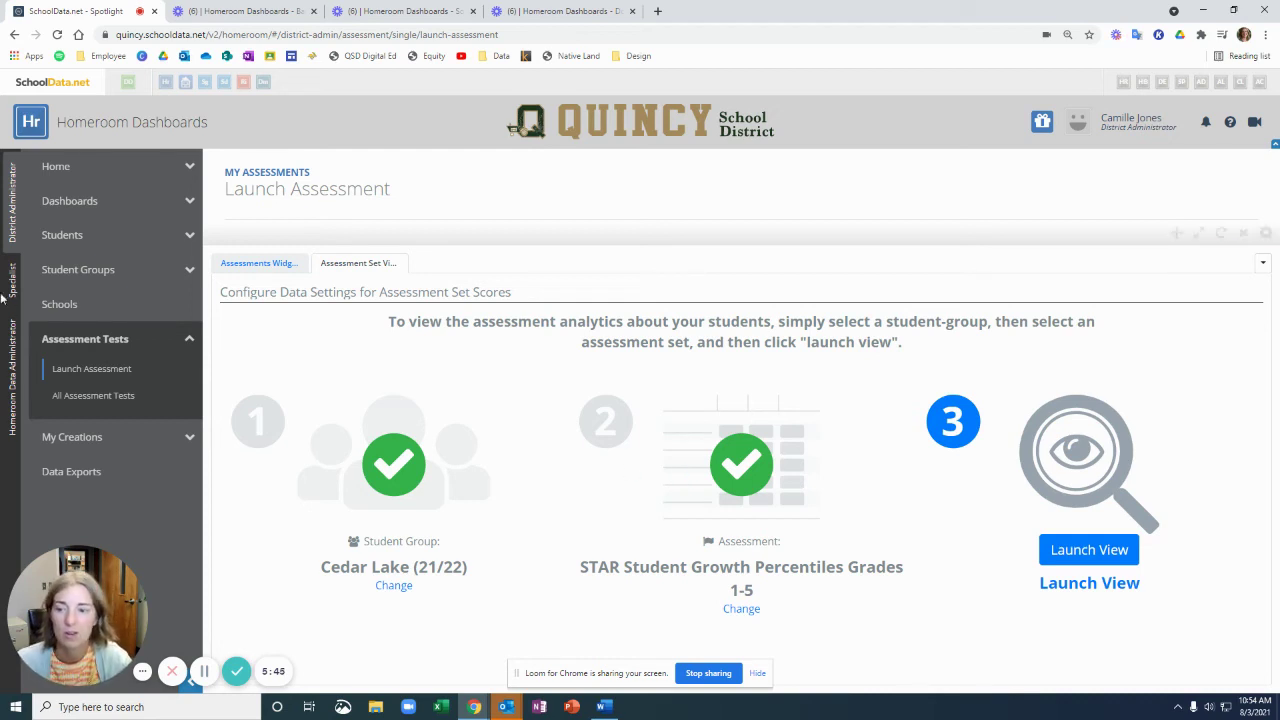
Check the My Creations section for the user's own assessments and assessment sets
click(88, 440)
click(86, 411)
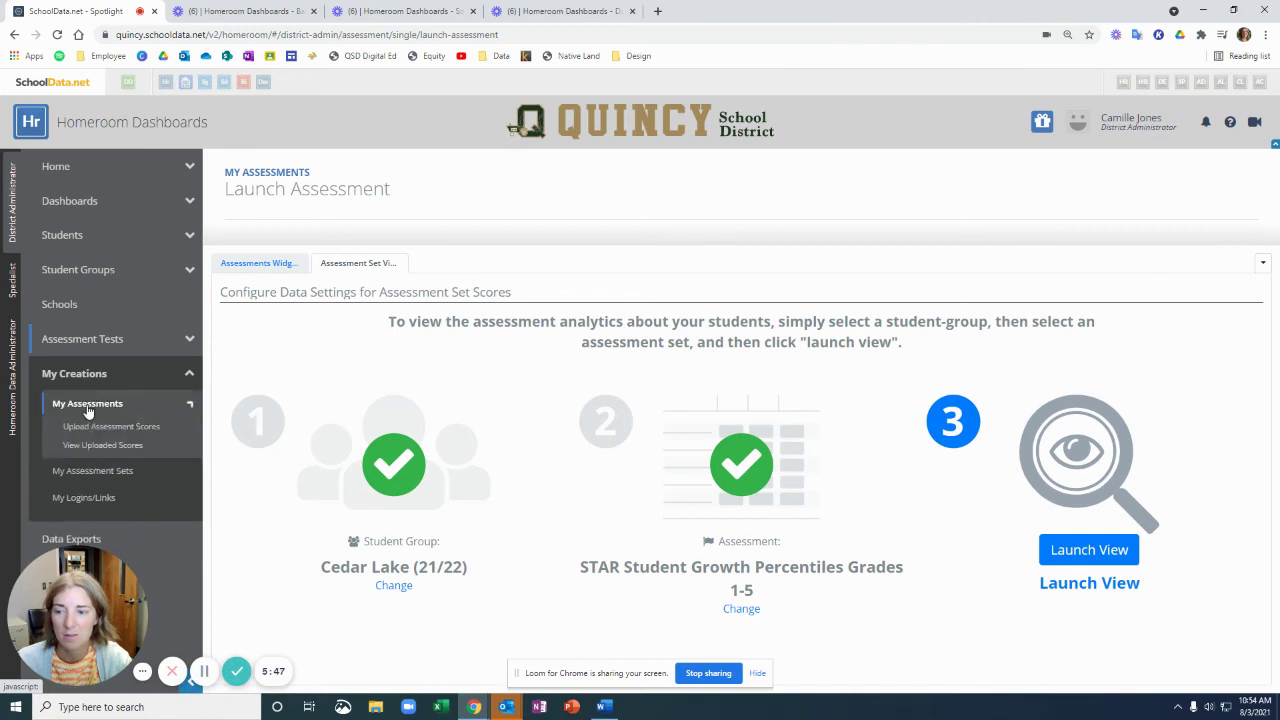
click(86, 411)
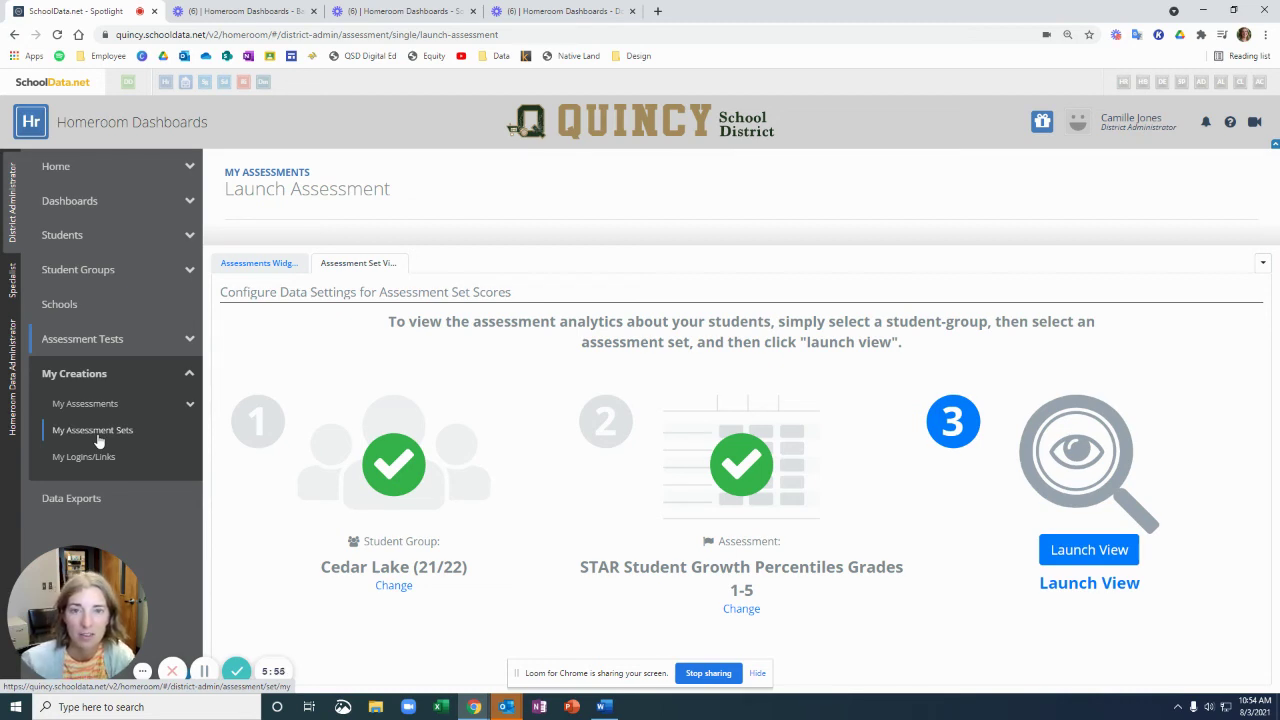
Reopen the assessment set selection, look up the sets matching "z" and close it without choosing another set
click(740, 609)
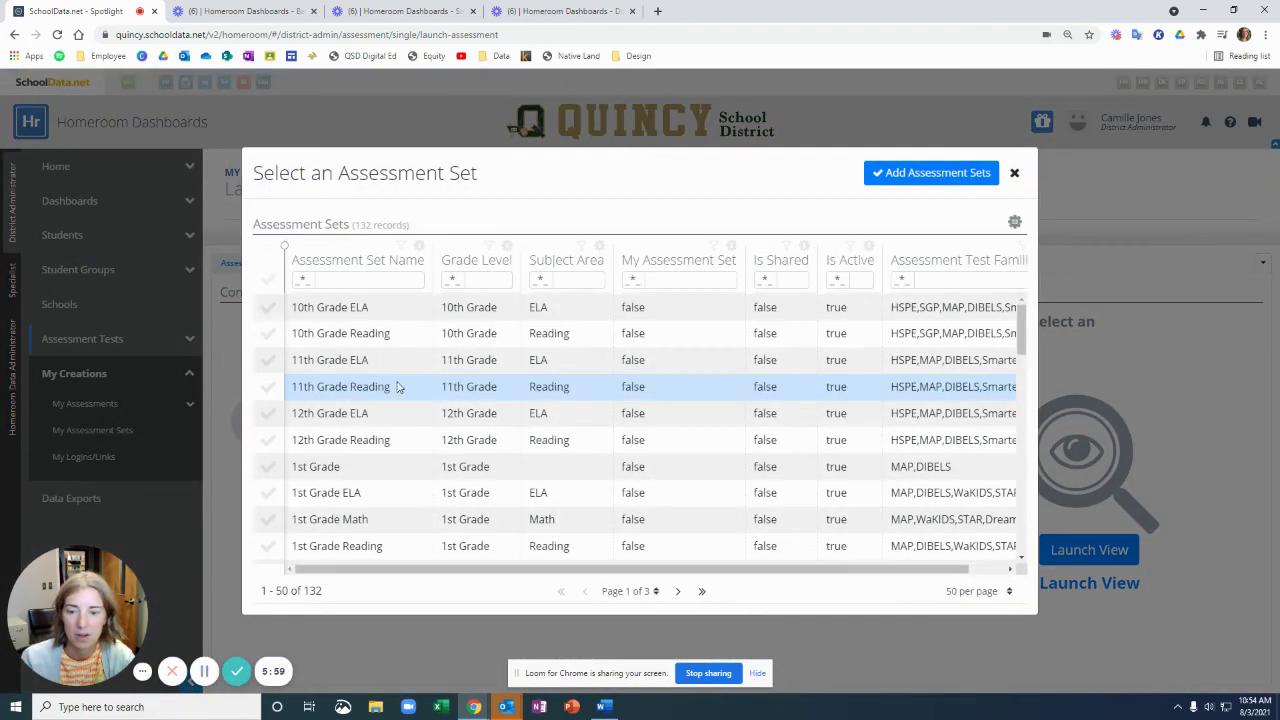
scroll(394, 380, down, 10)
click(368, 281)
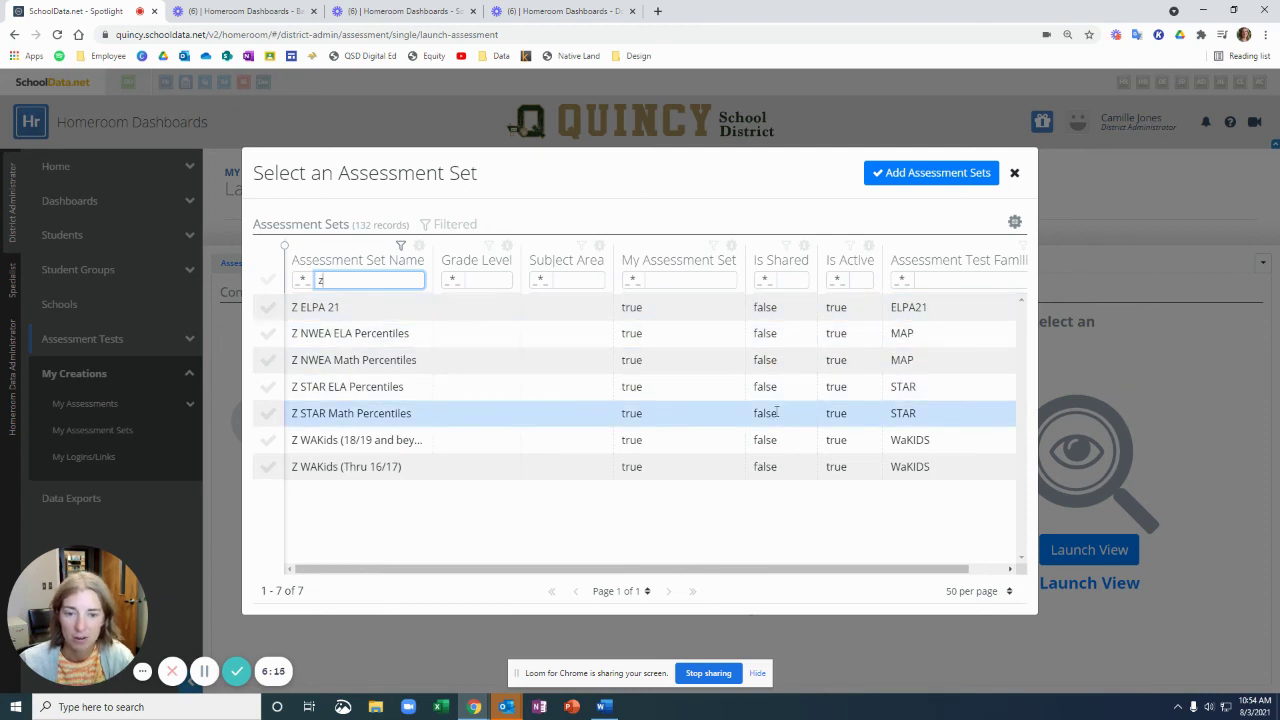
click(1014, 173)
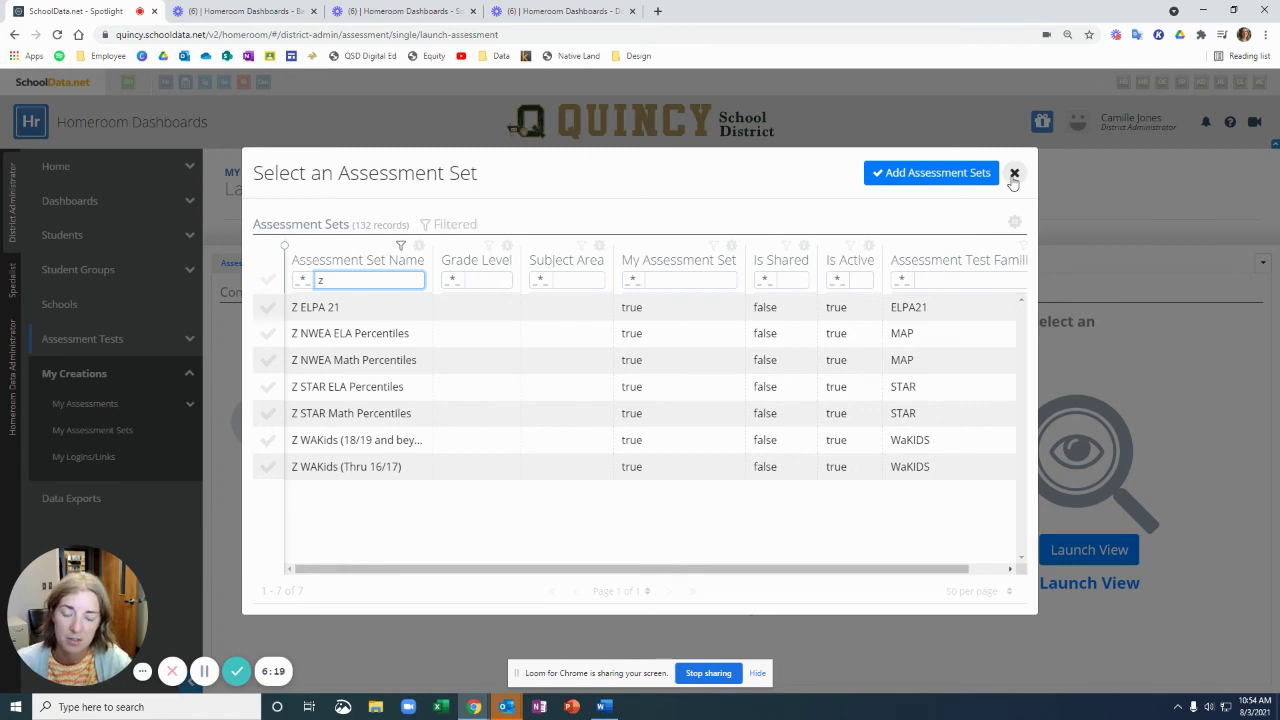
click(1014, 174)
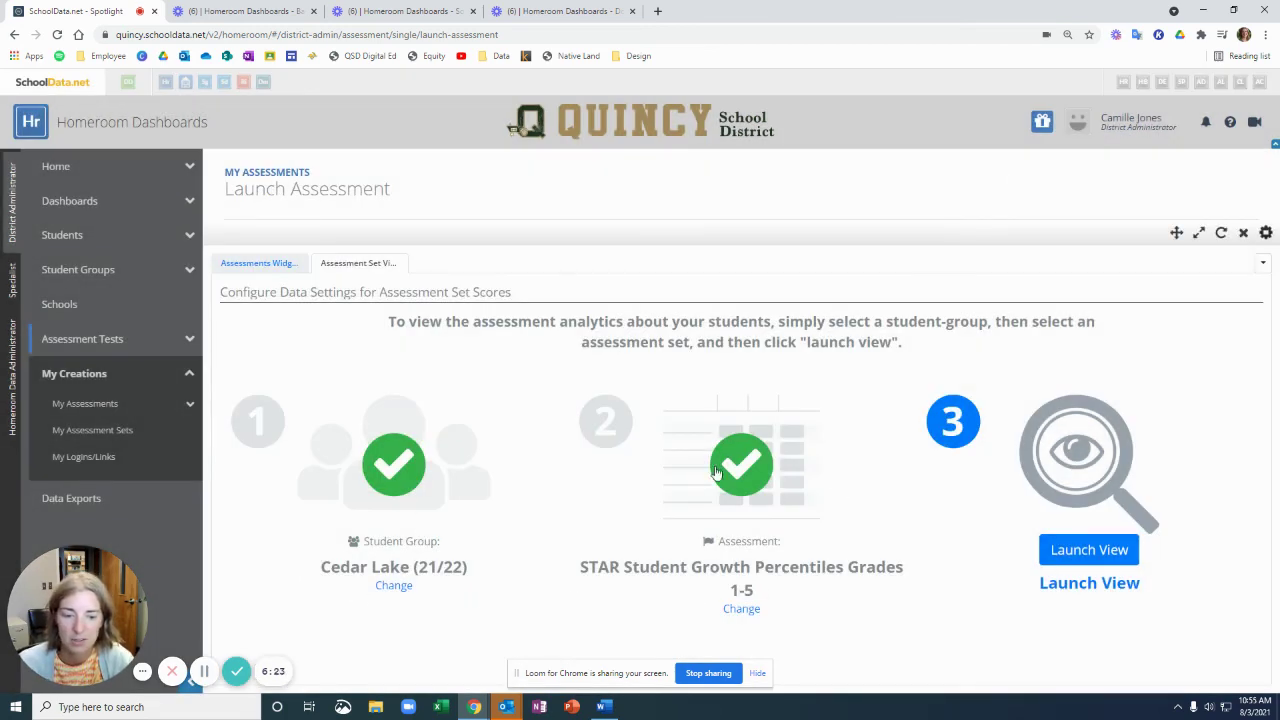
Launch the Assessment Set Scores view for the chosen group and look through the student scores
click(1080, 549)
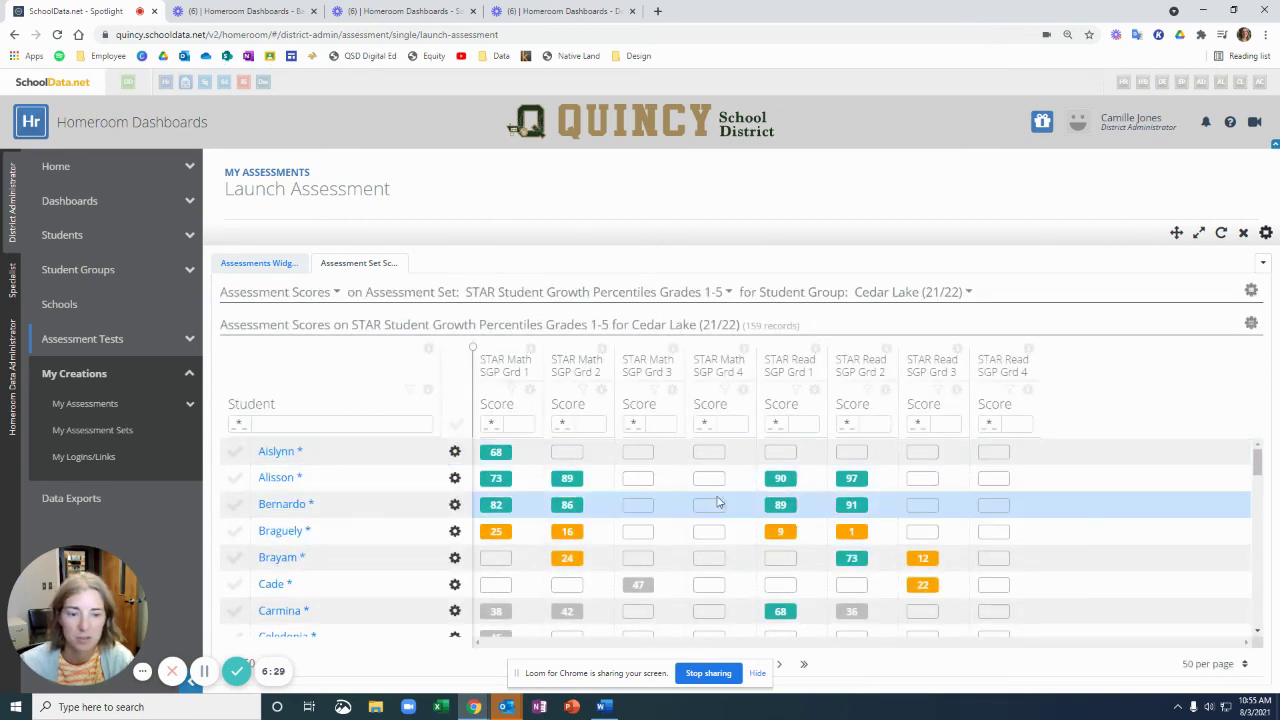
scroll(744, 455, down, 3)
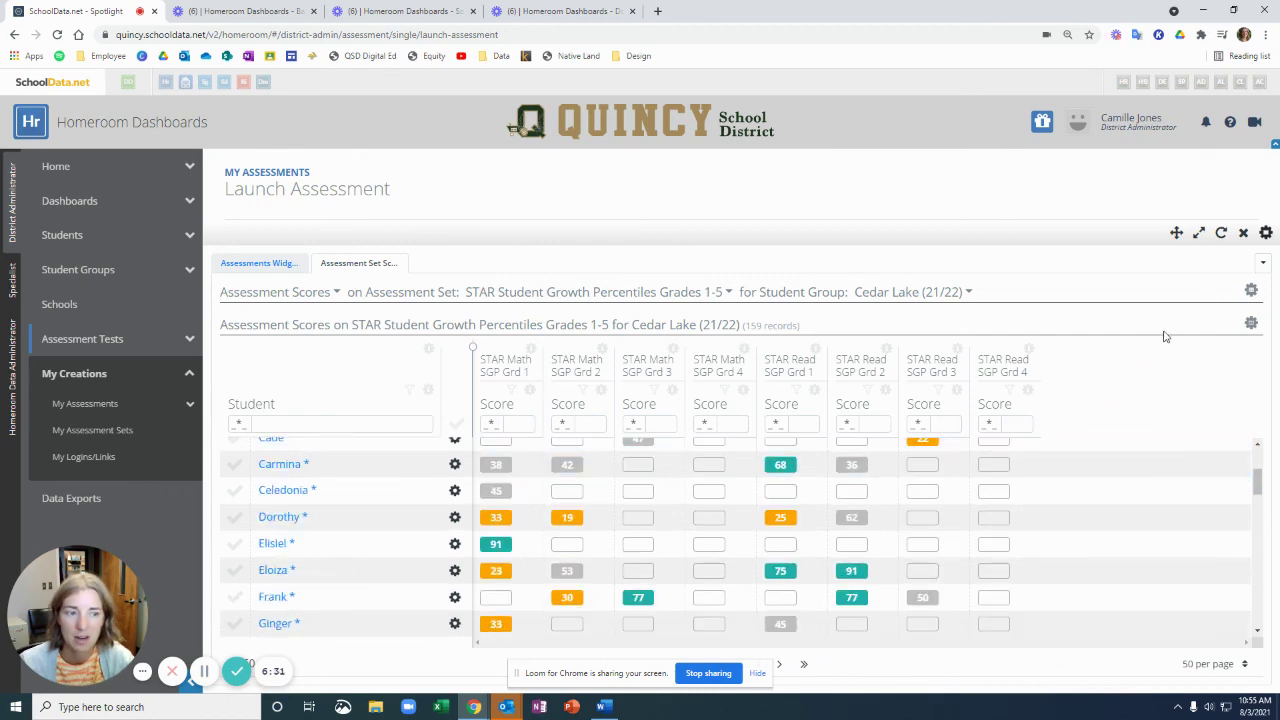
Examine the score table's data table options and the screen view's actions and options
click(1252, 326)
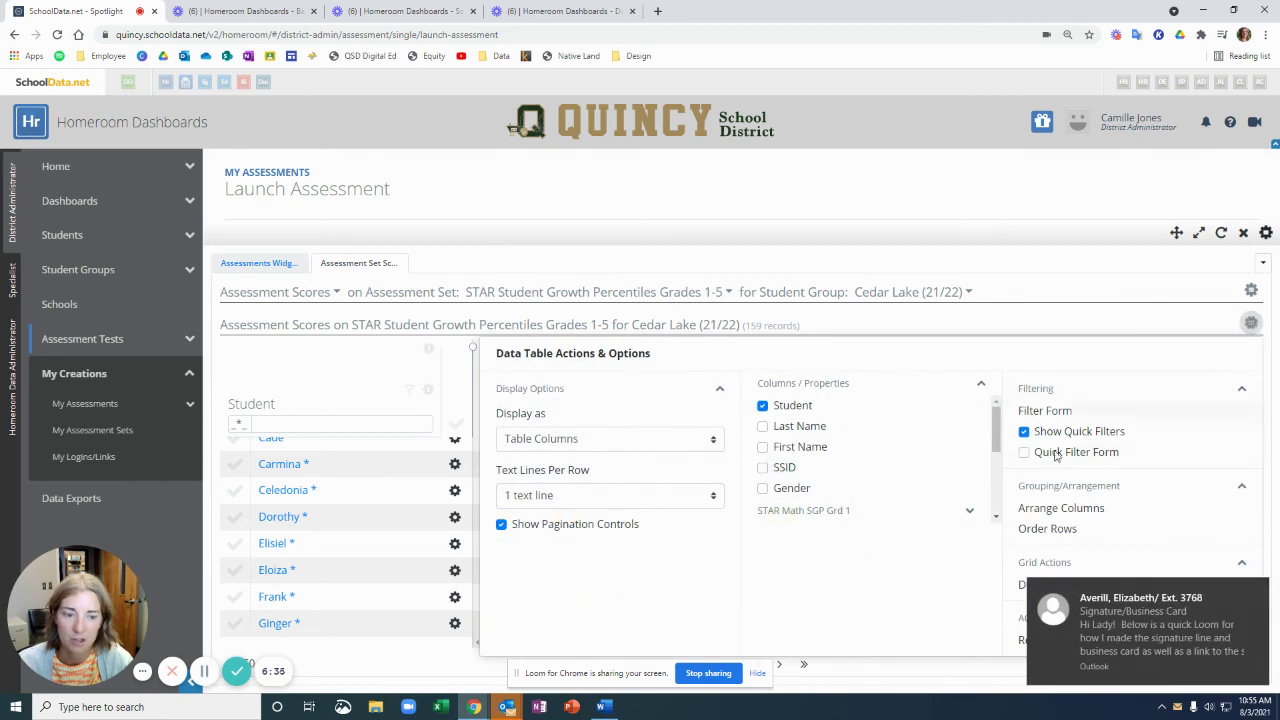
scroll(960, 444, down, 2)
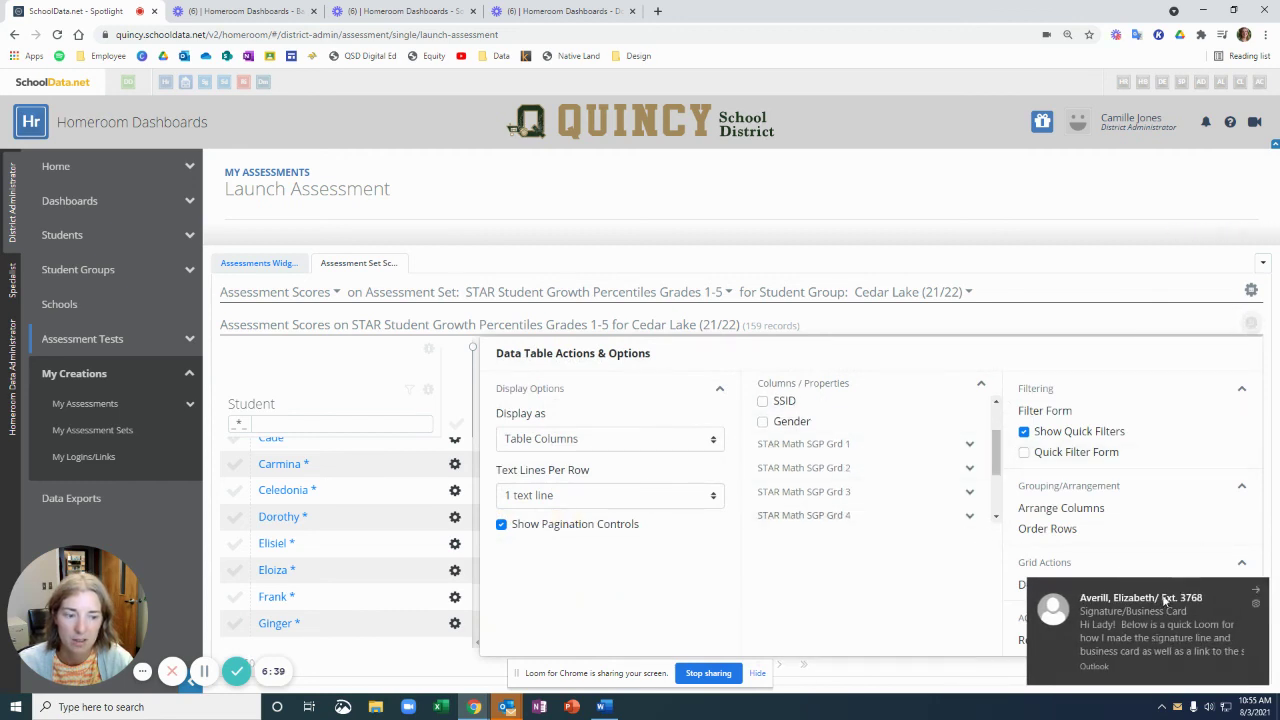
click(1251, 292)
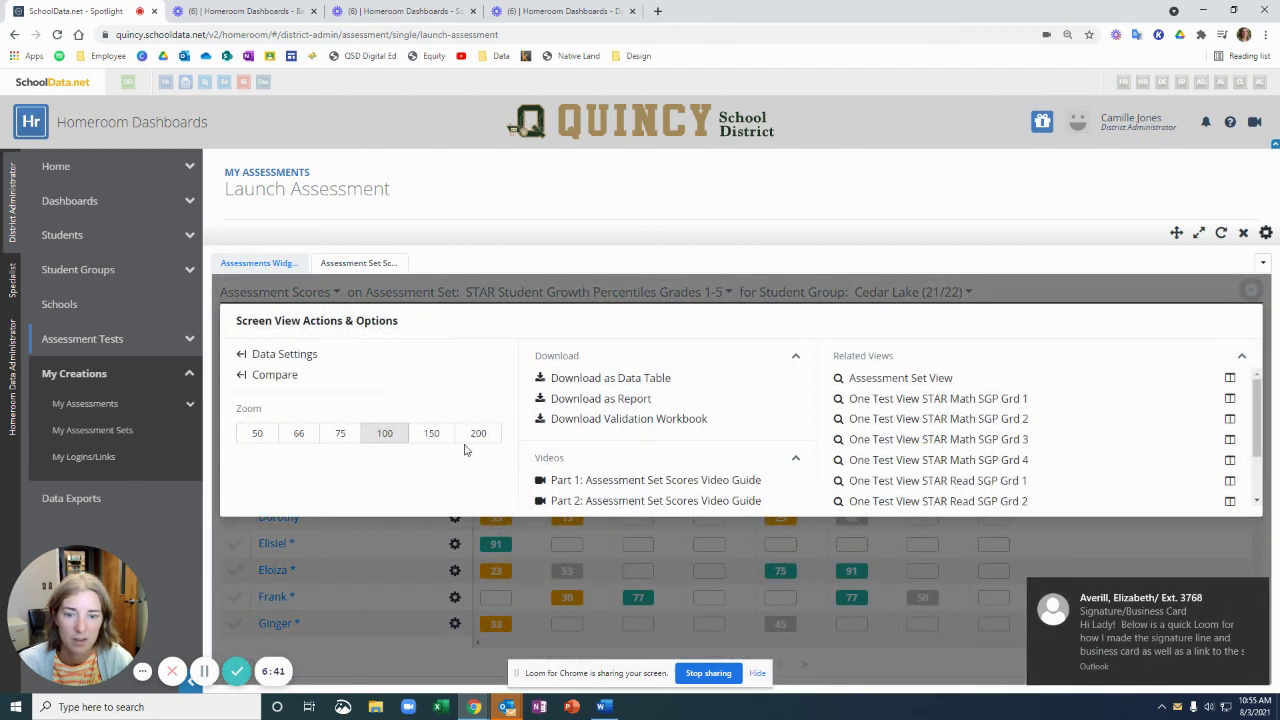